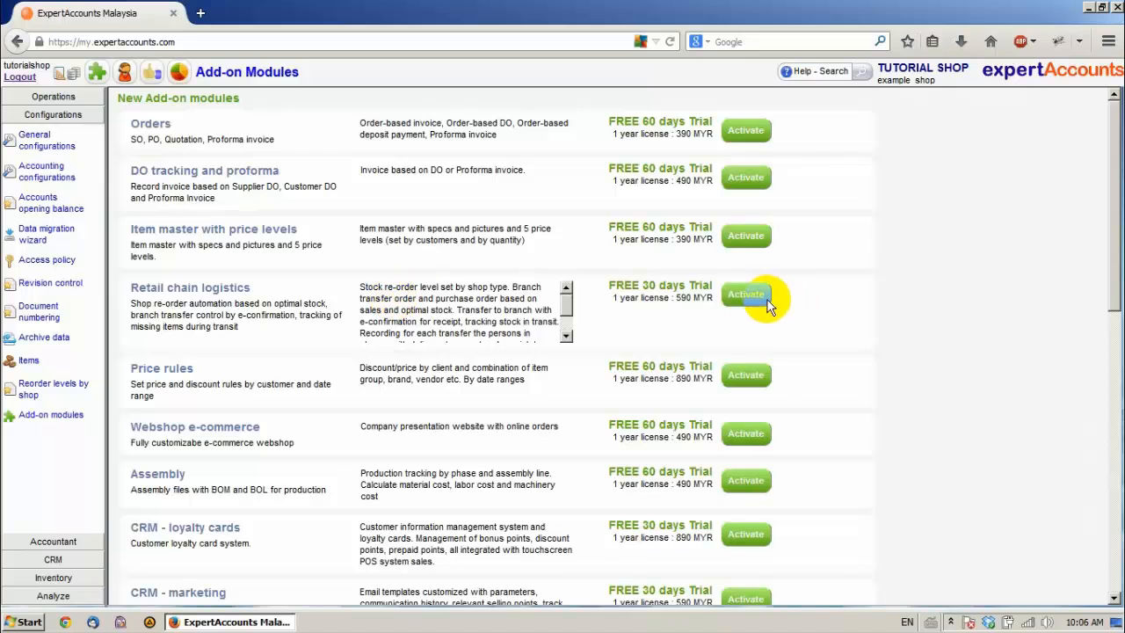
Step: Activate the trials of the Retail chain logistics, Orders and Item master with price levels add-on modules, and reload the application
click(746, 298)
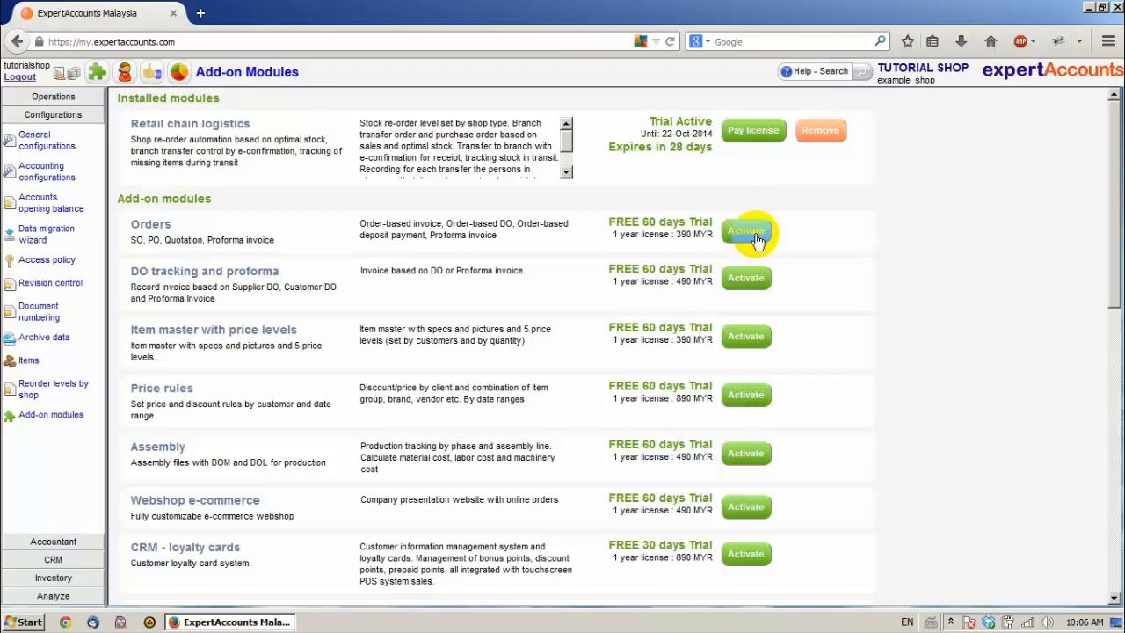
click(755, 235)
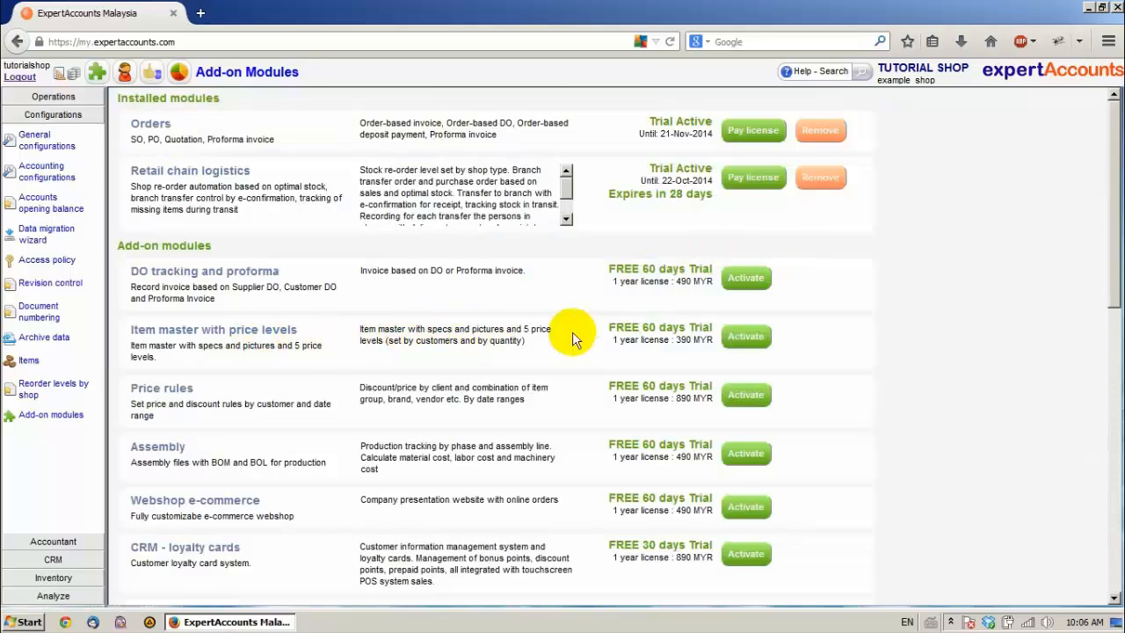
click(758, 340)
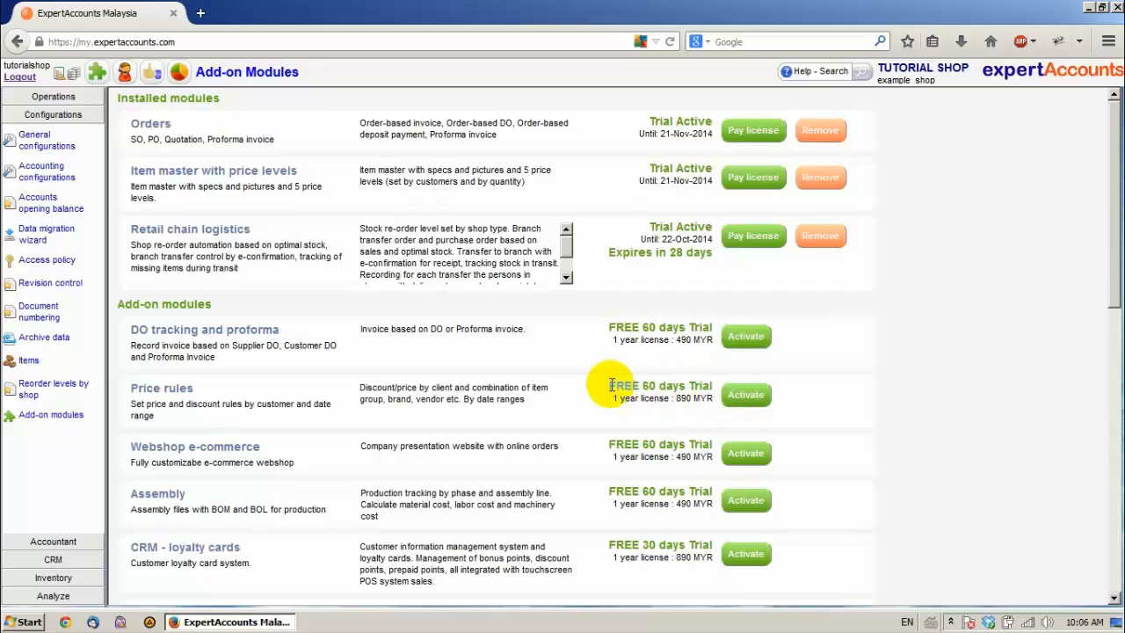
key(F5)
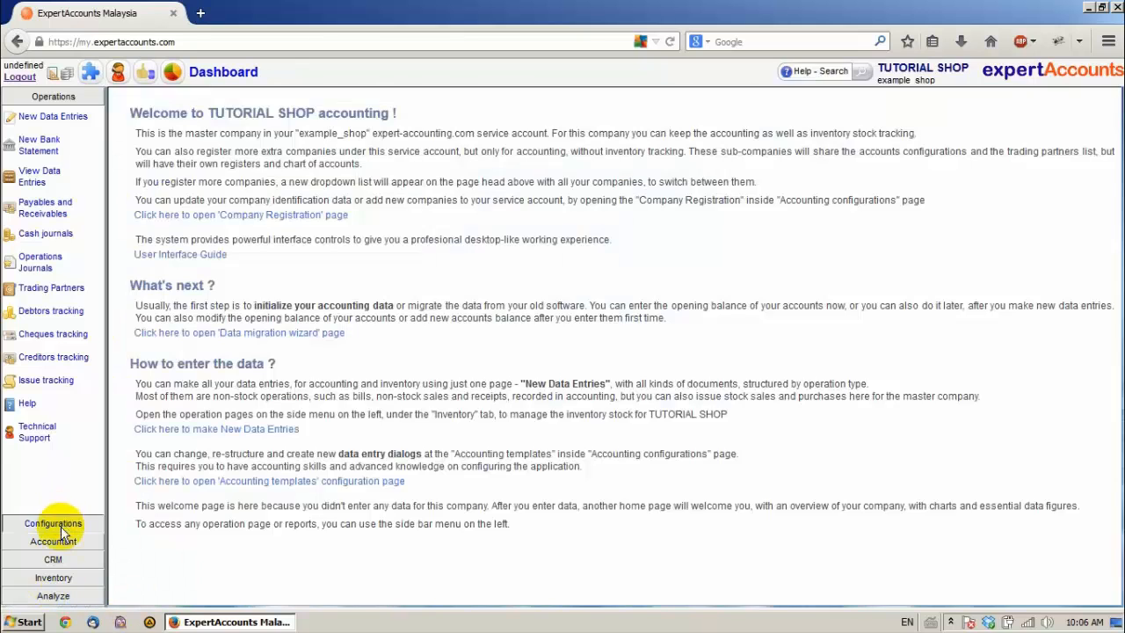
Step: Create a shop type named "Type 1 Shop" in the reorder levels by shop configuration
click(61, 530)
click(45, 393)
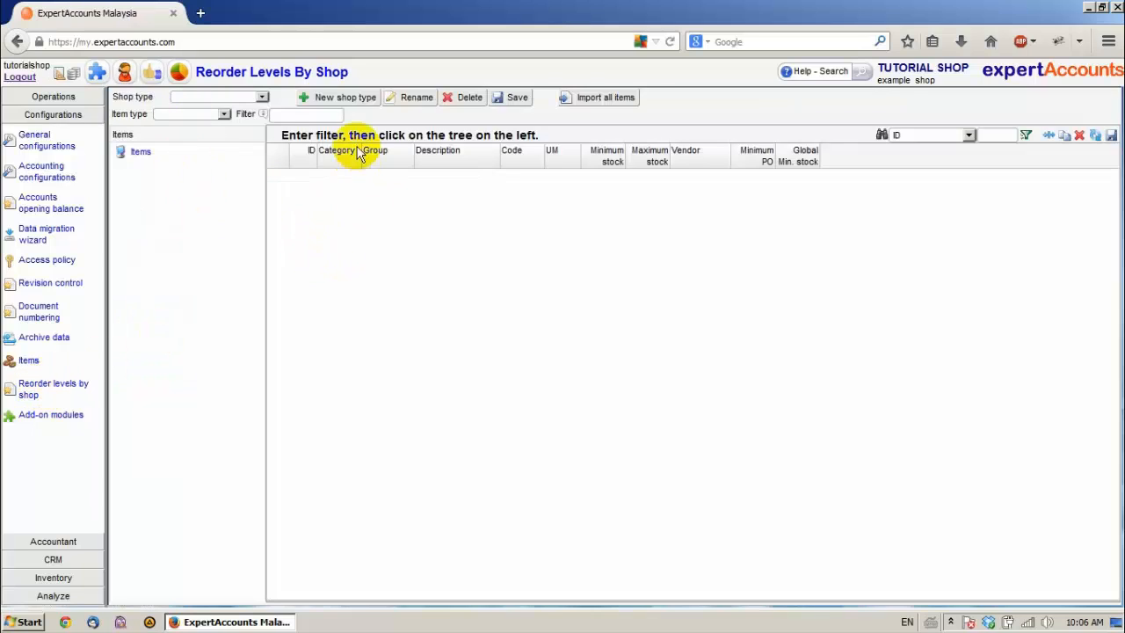
click(312, 100)
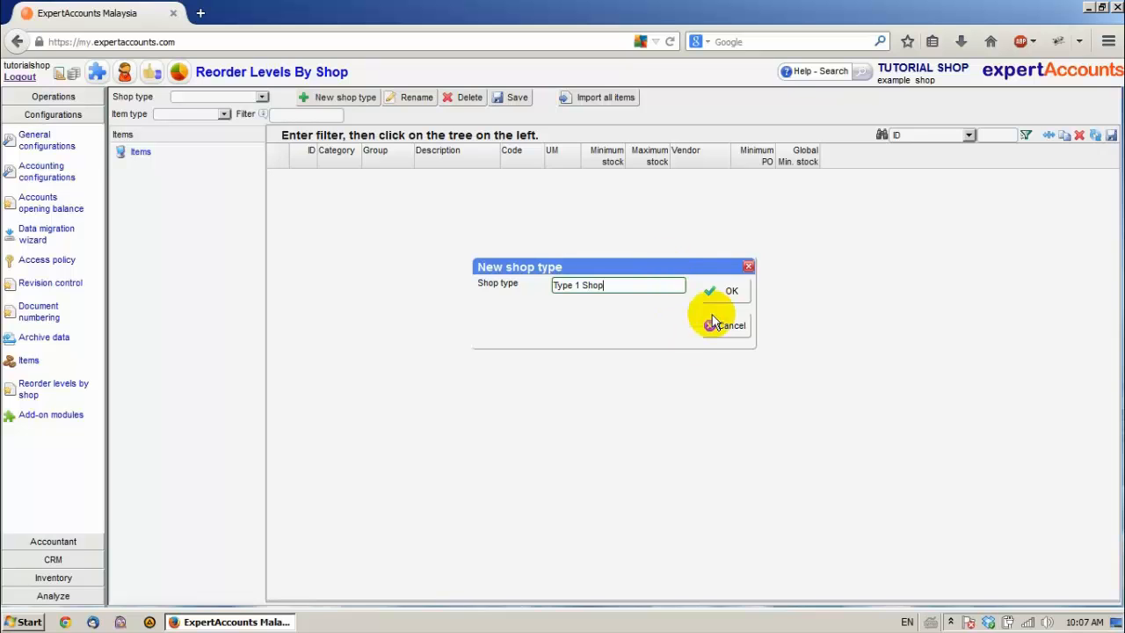
click(728, 288)
Step: Load Type 1 Shop and import all items from the master into its reorder levels
click(260, 98)
click(221, 117)
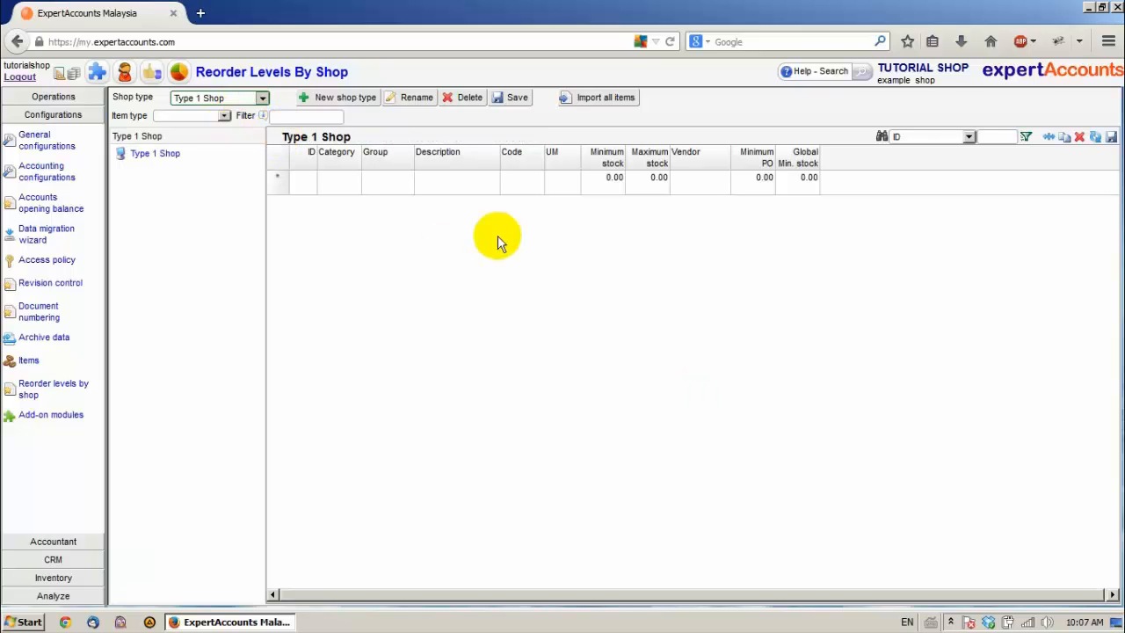
click(593, 98)
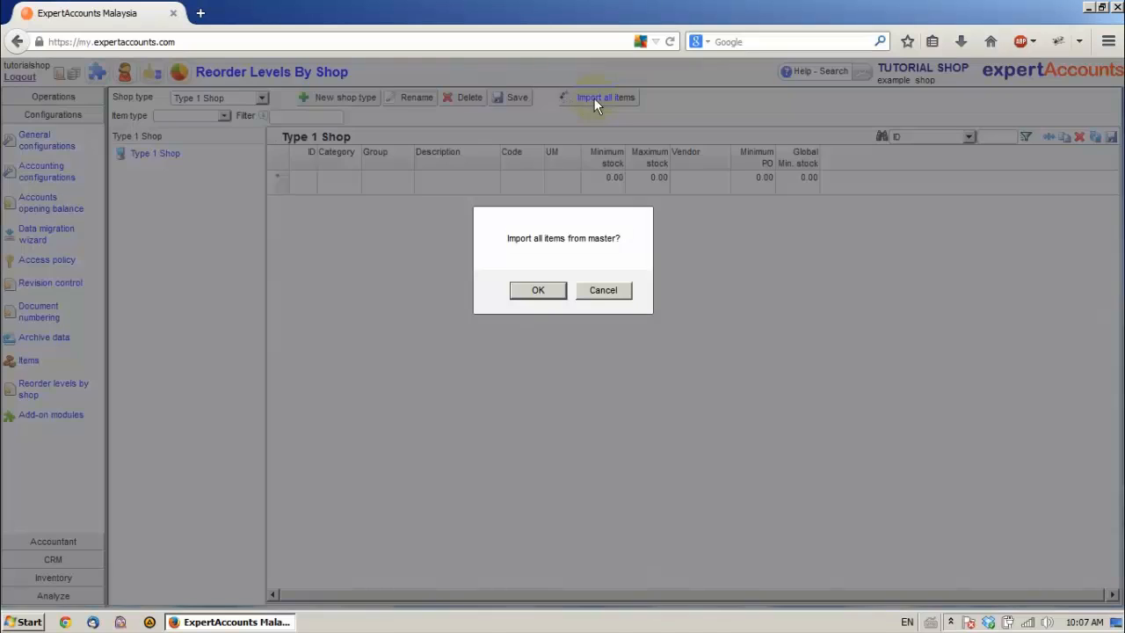
click(538, 291)
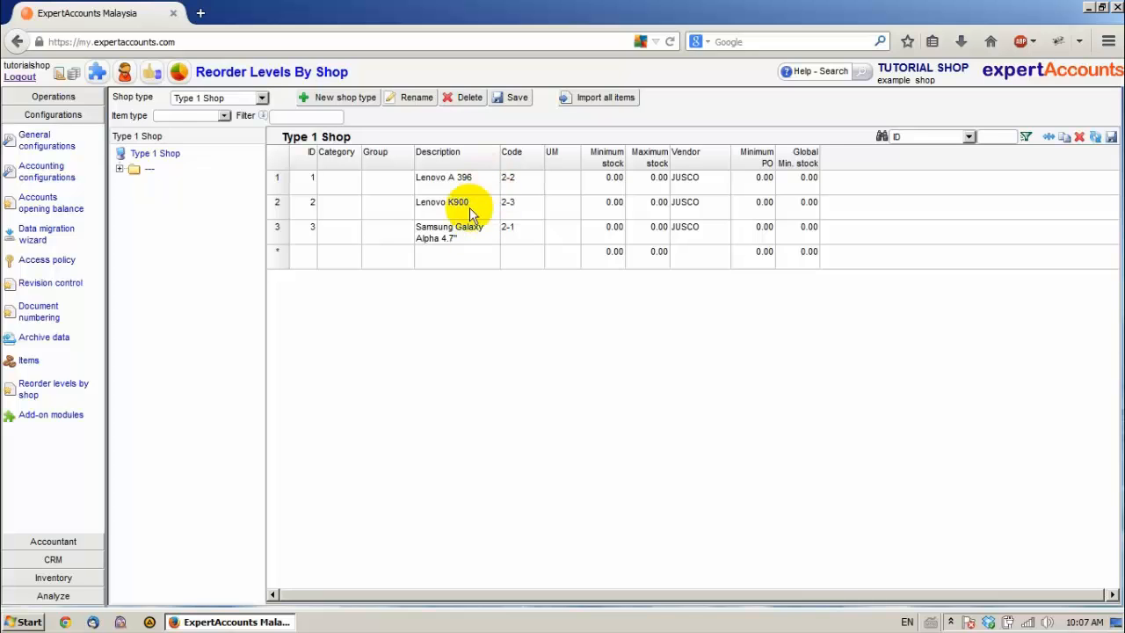
Step: Set the minimum stock to 10 for Lenovo A 396, Lenovo K900 and Samsung Galaxy Alpha in Type 1 Shop
click(615, 184)
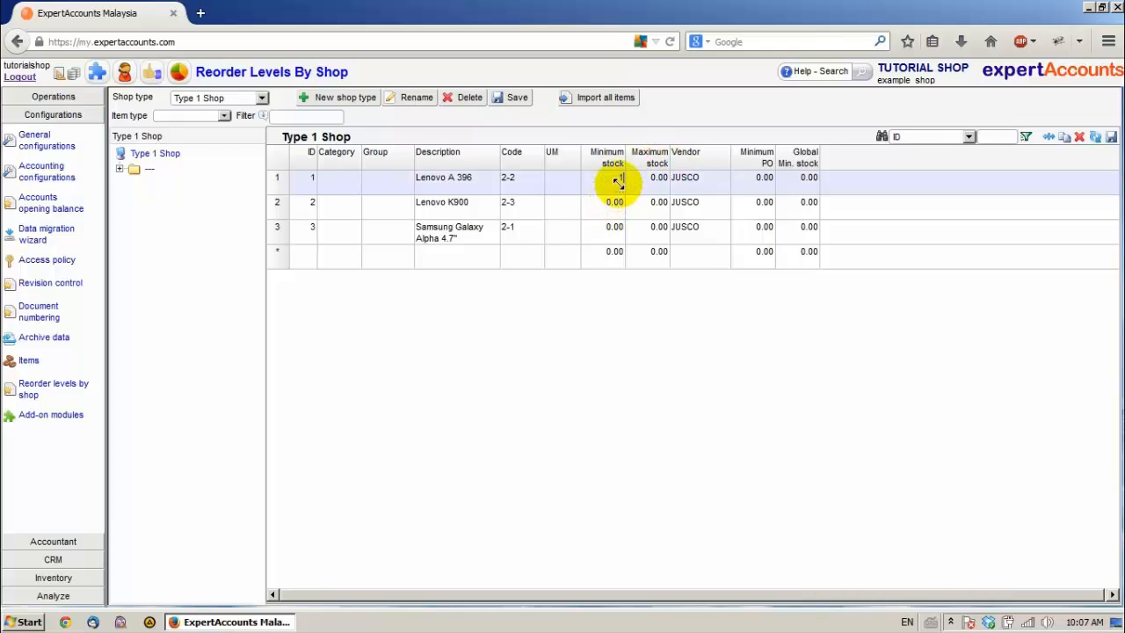
text(10)
key(Return)
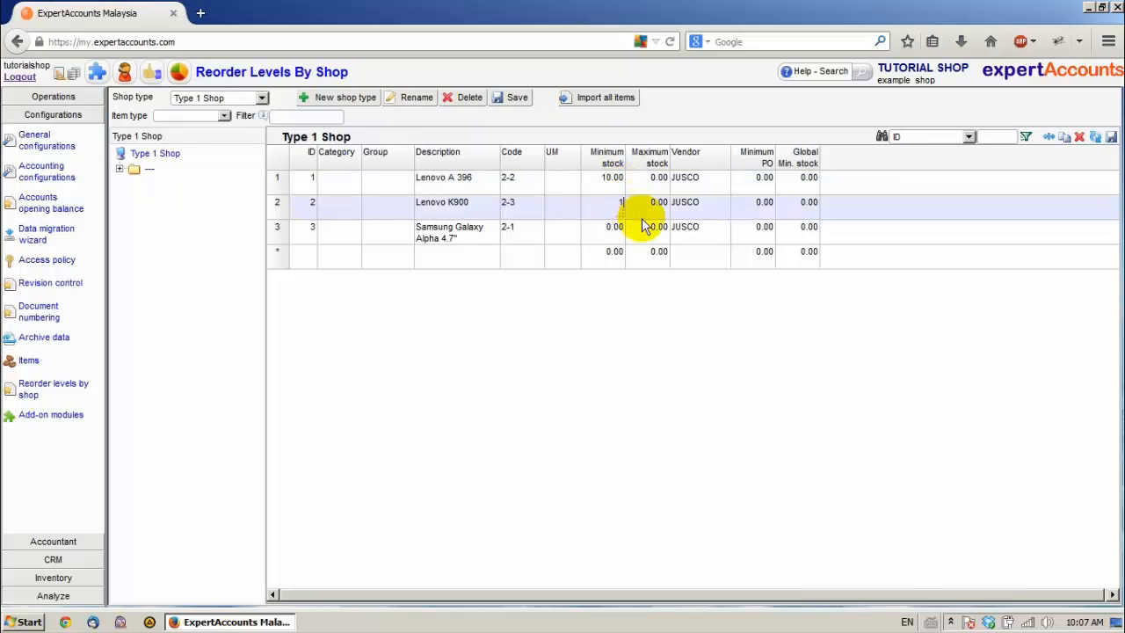
key(Return)
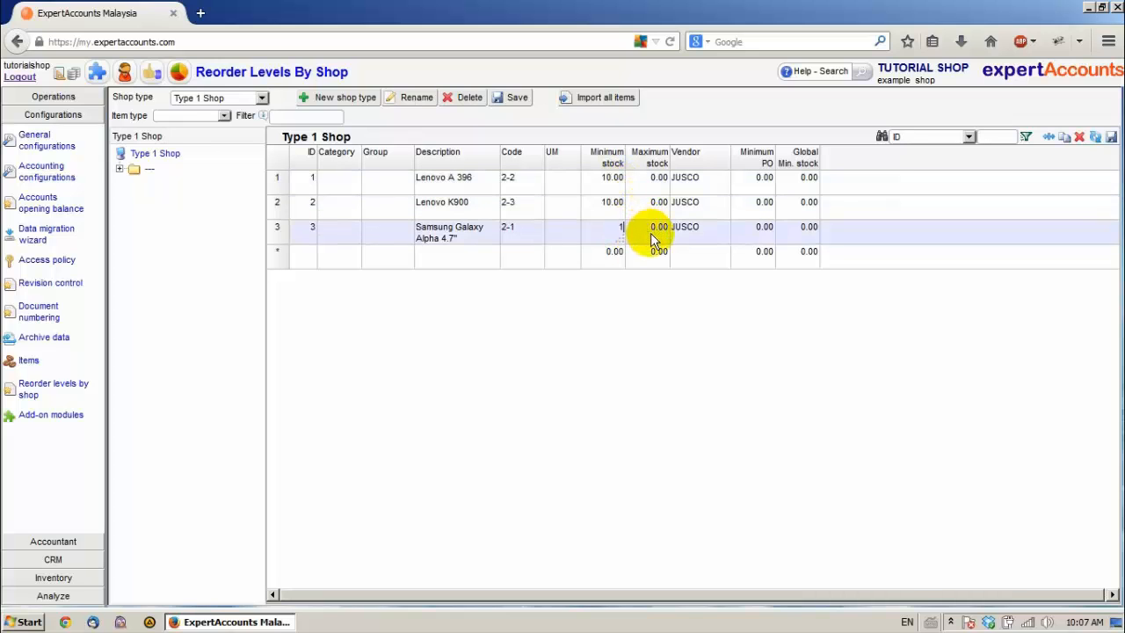
text(10)
key(Return)
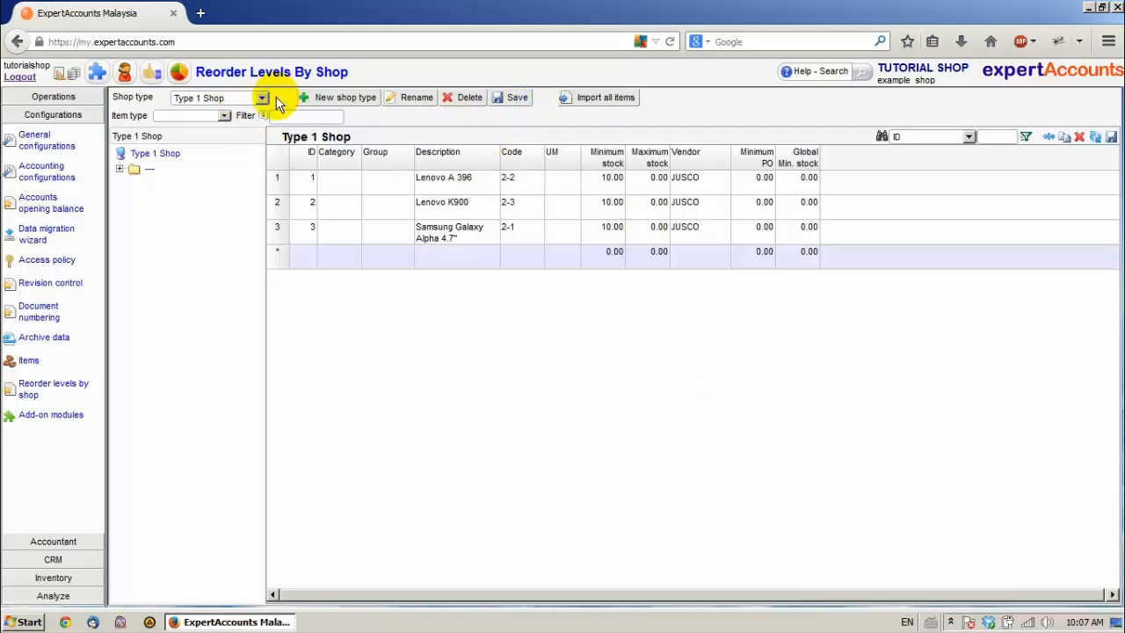
Step: Create a second shop type named "Type 2 Shop"
click(336, 98)
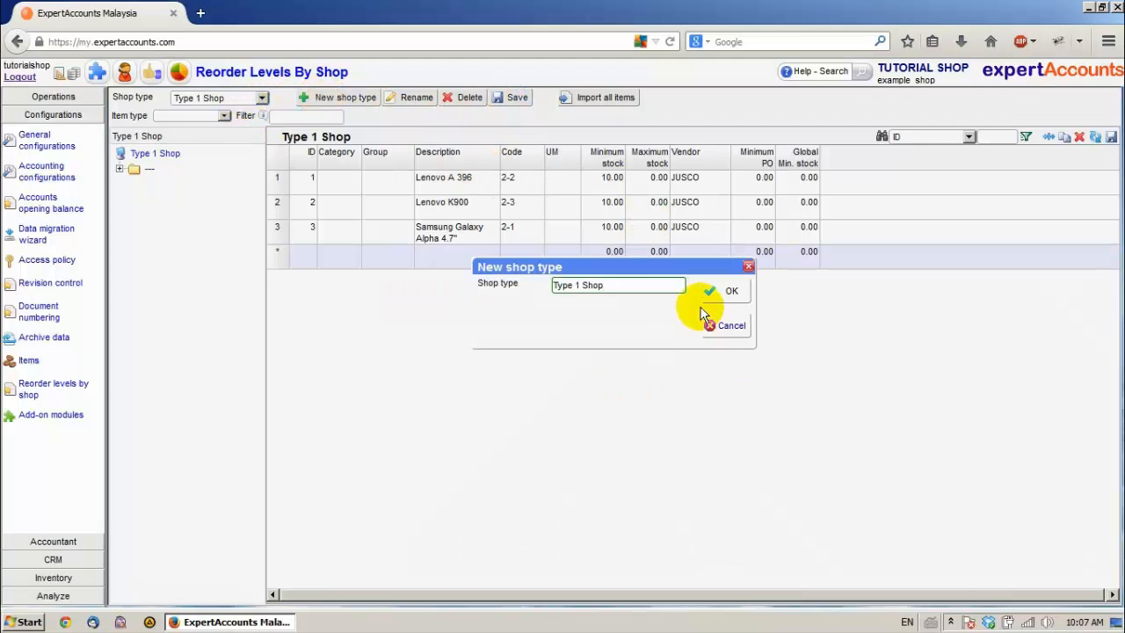
drag(606, 286, 575, 286)
text(2 Shop)
click(729, 292)
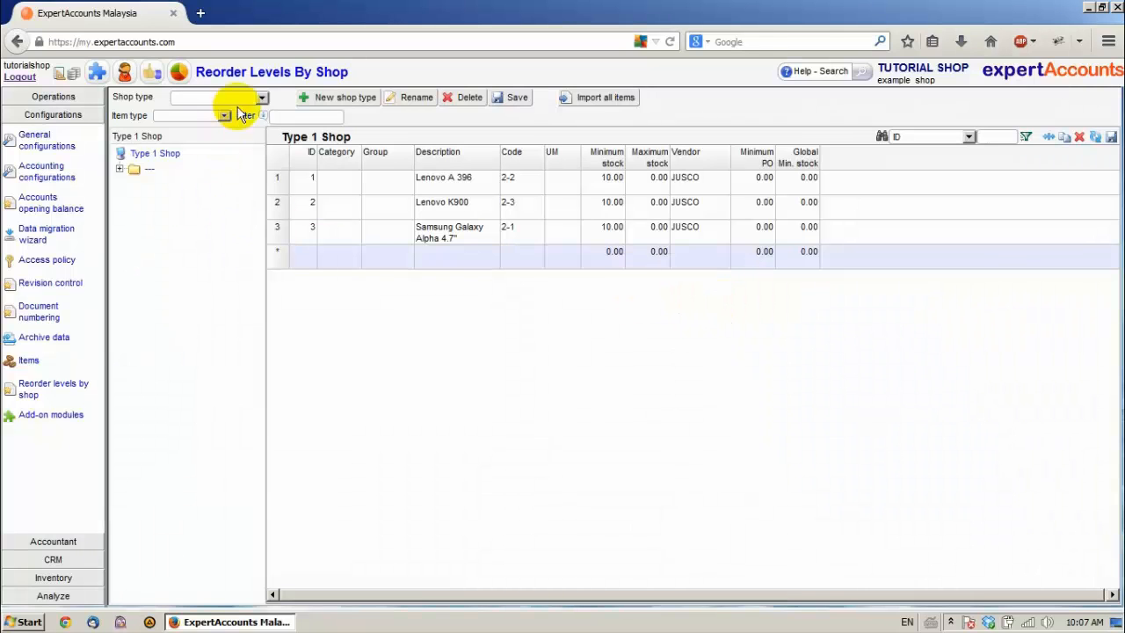
Step: Load Type 2 Shop and import all items from the master into its reorder levels
click(260, 98)
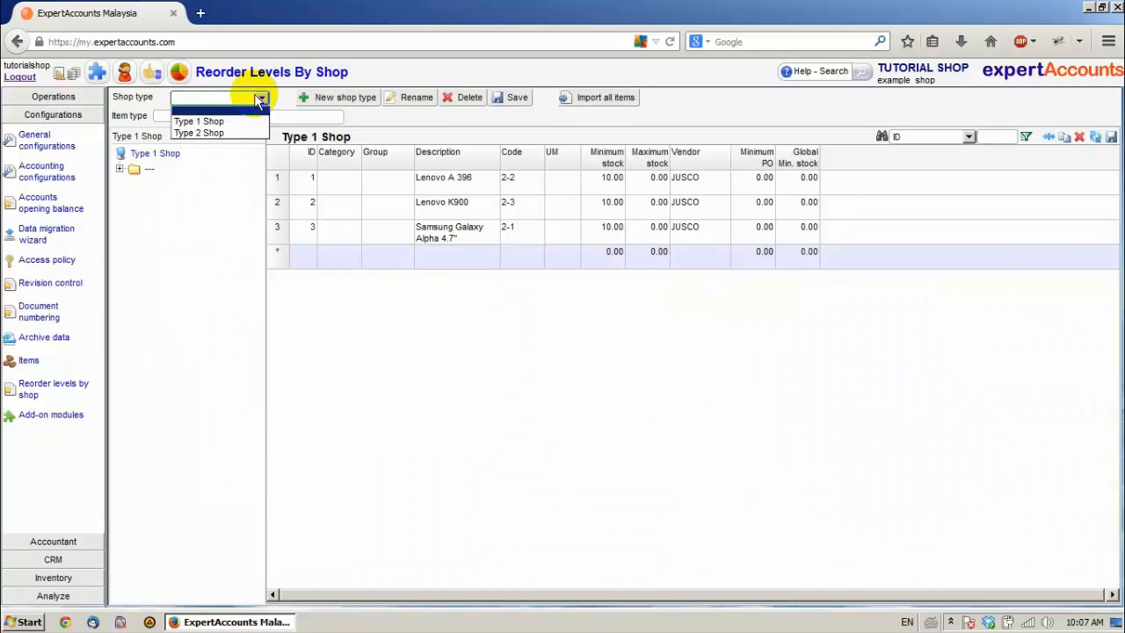
click(215, 132)
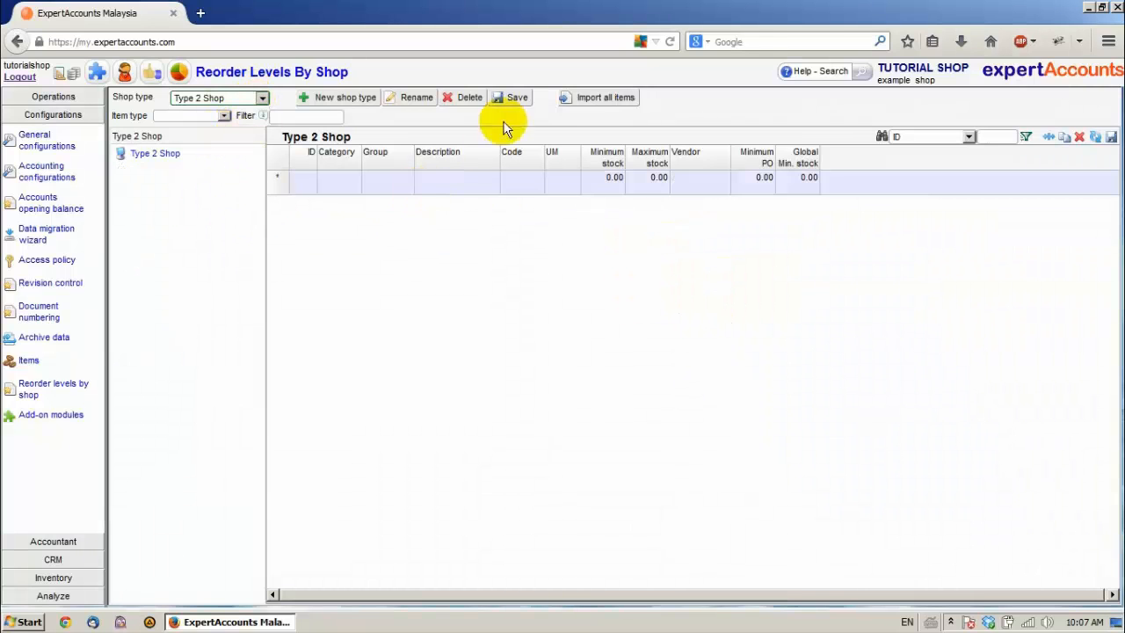
click(462, 182)
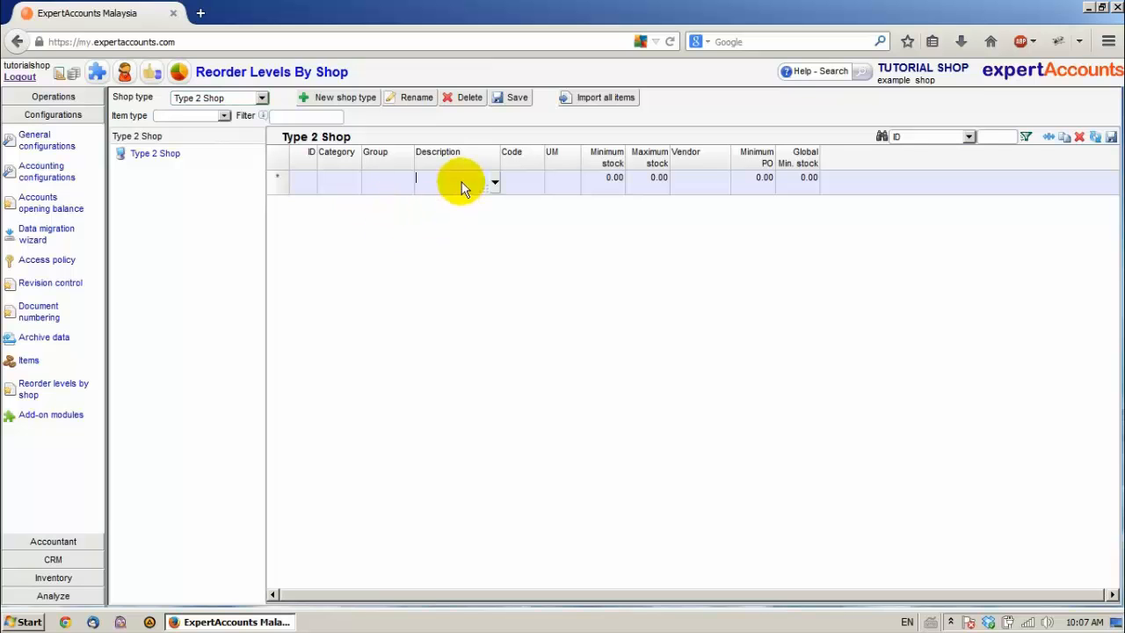
click(494, 182)
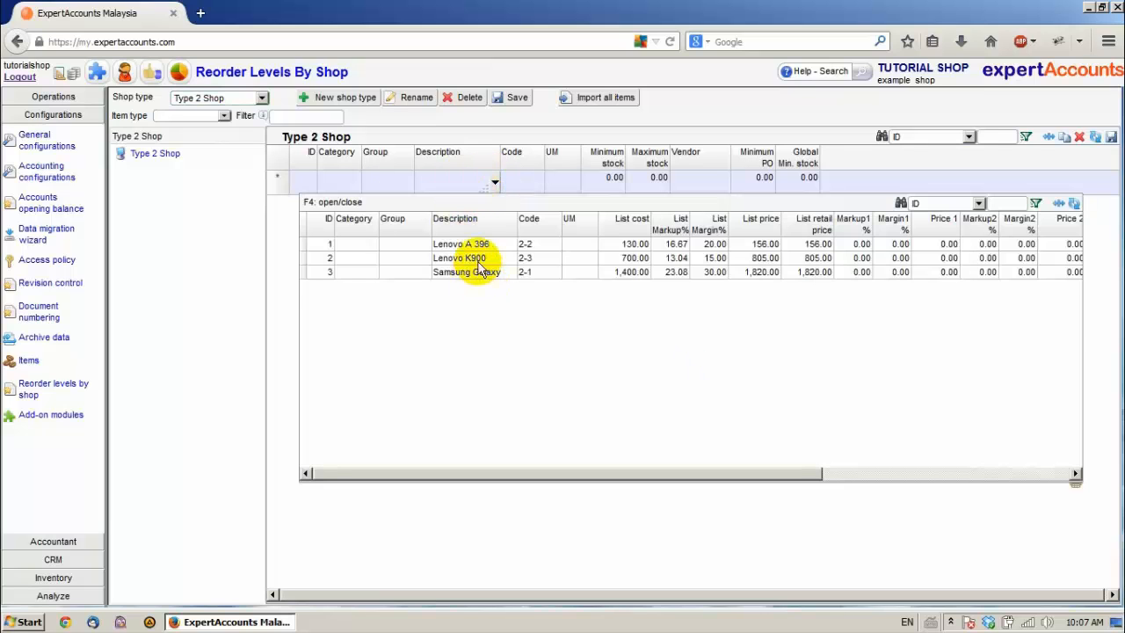
click(494, 182)
click(581, 98)
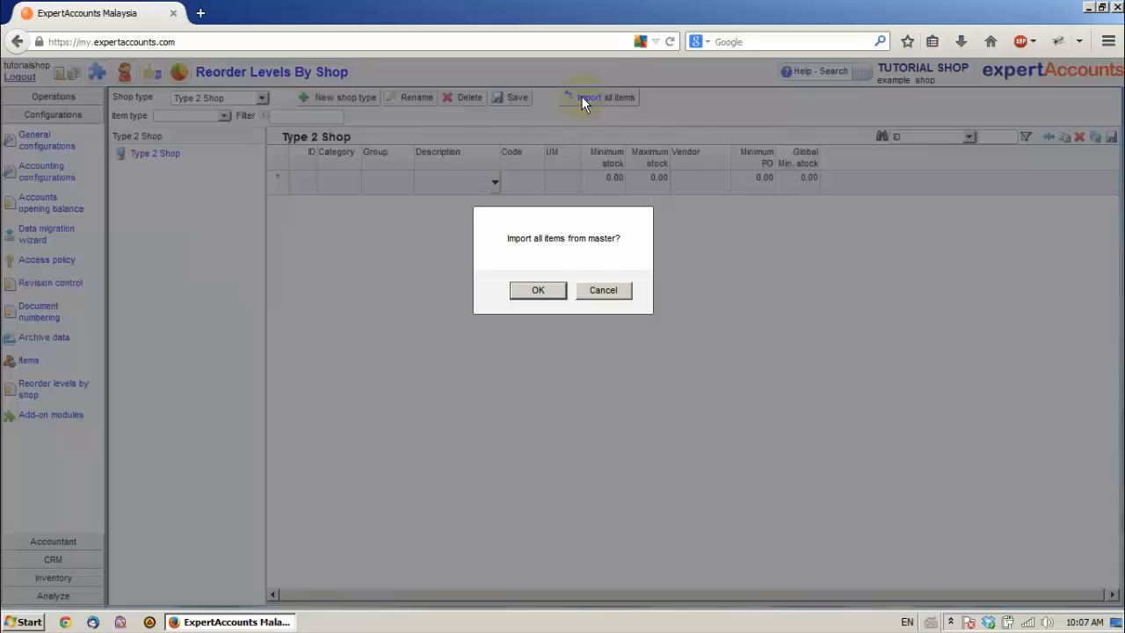
click(538, 290)
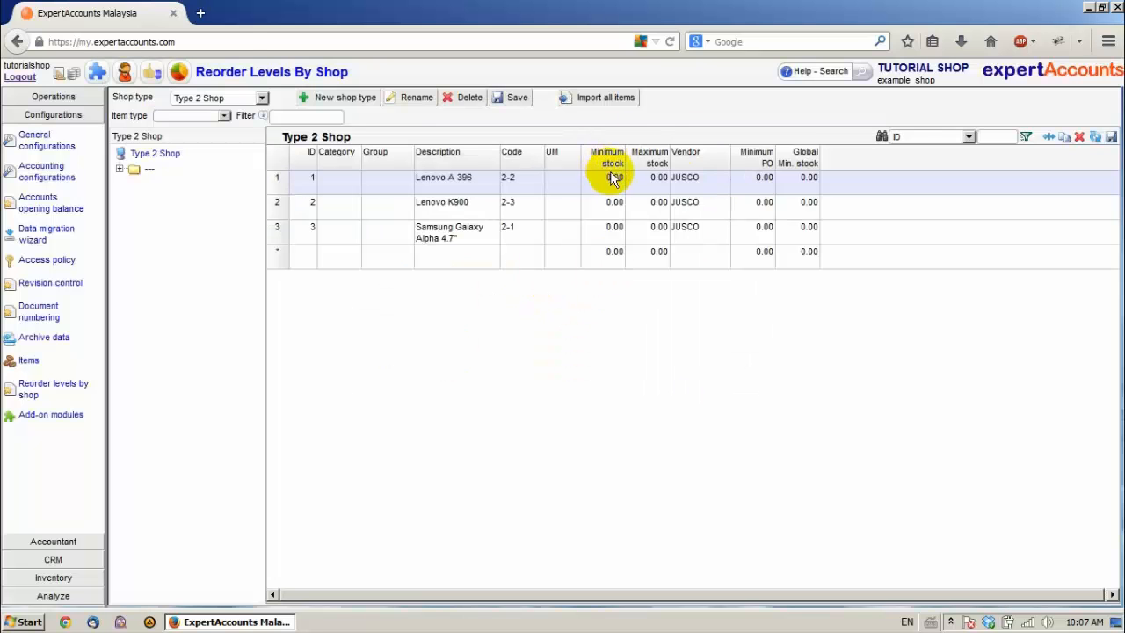
Step: Set the minimum stock to 5 for all three phone items in Type 2 Shop and save the reorder levels
click(611, 185)
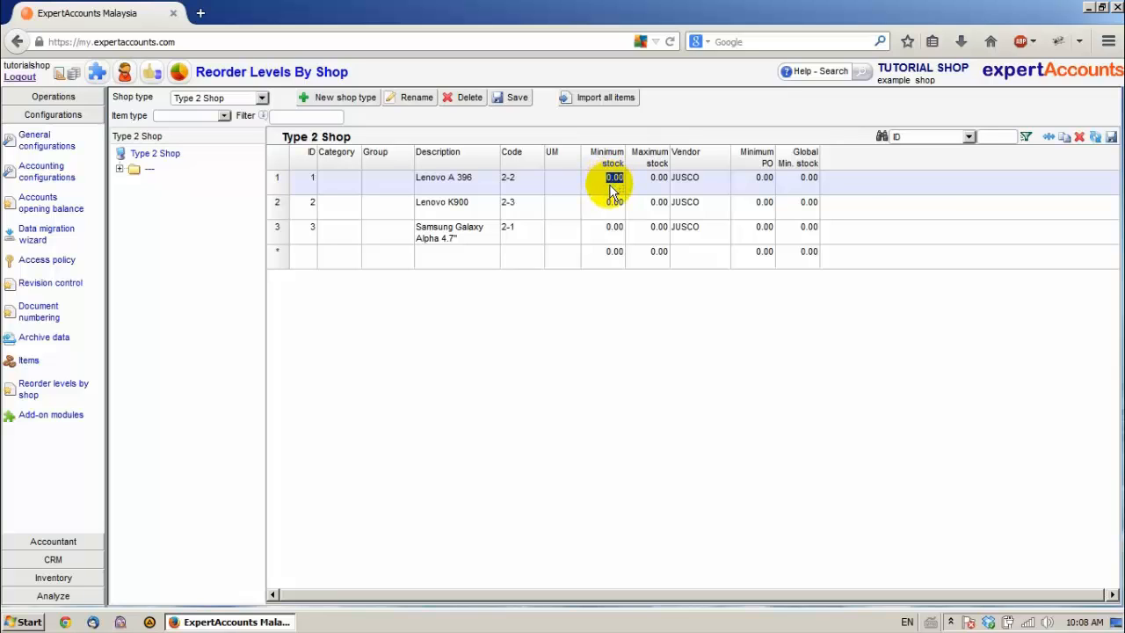
text(5)
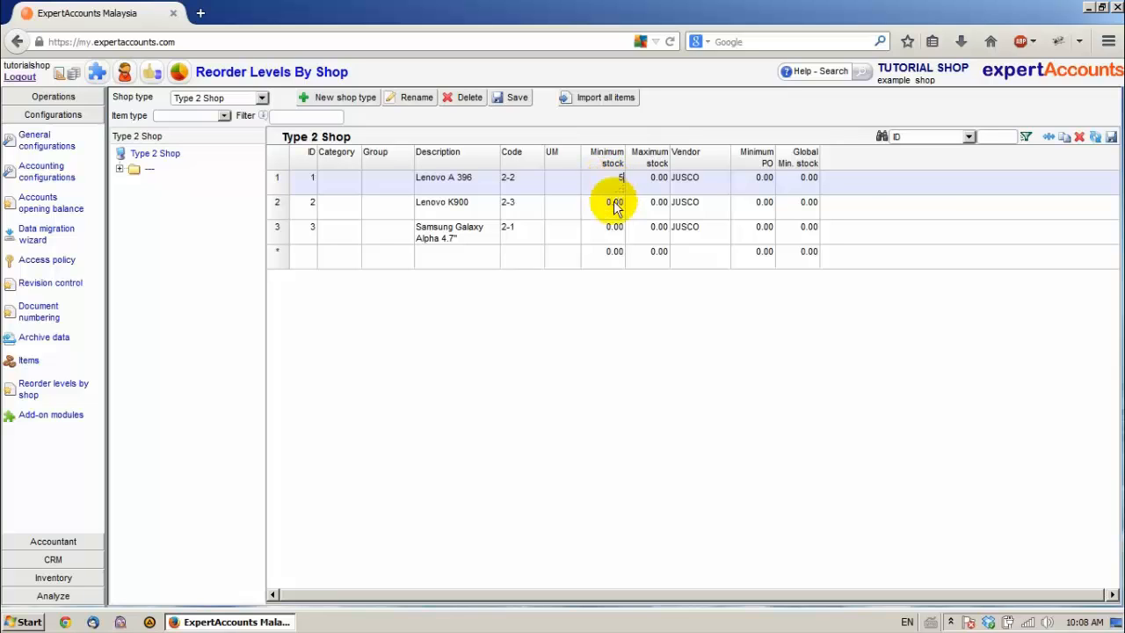
click(615, 204)
text(5)
click(618, 230)
text(5)
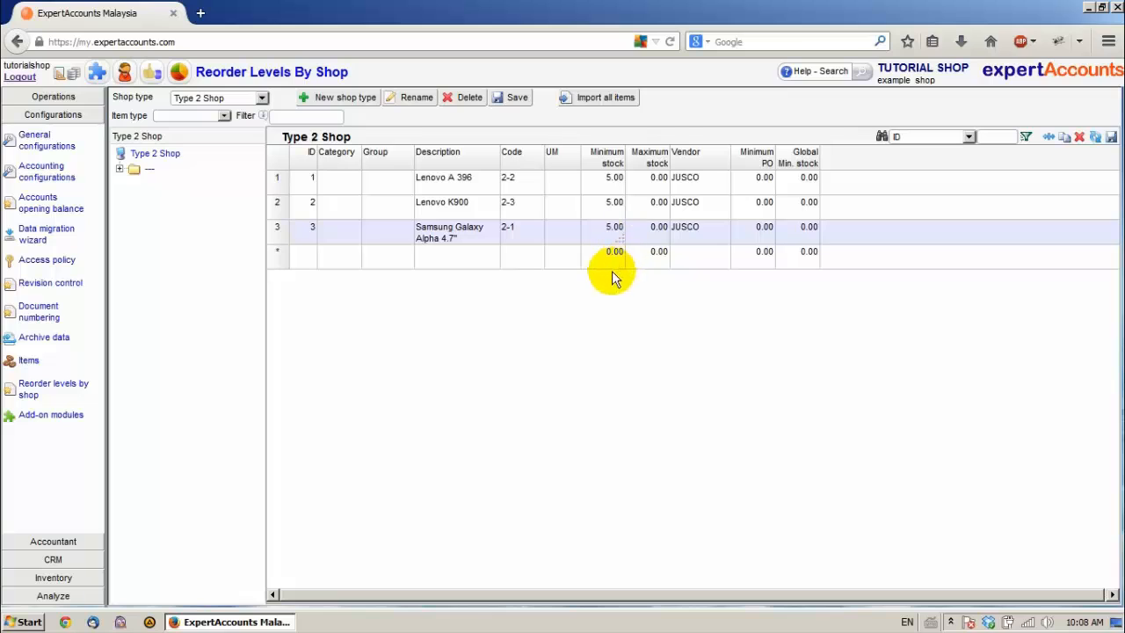
click(613, 252)
click(516, 98)
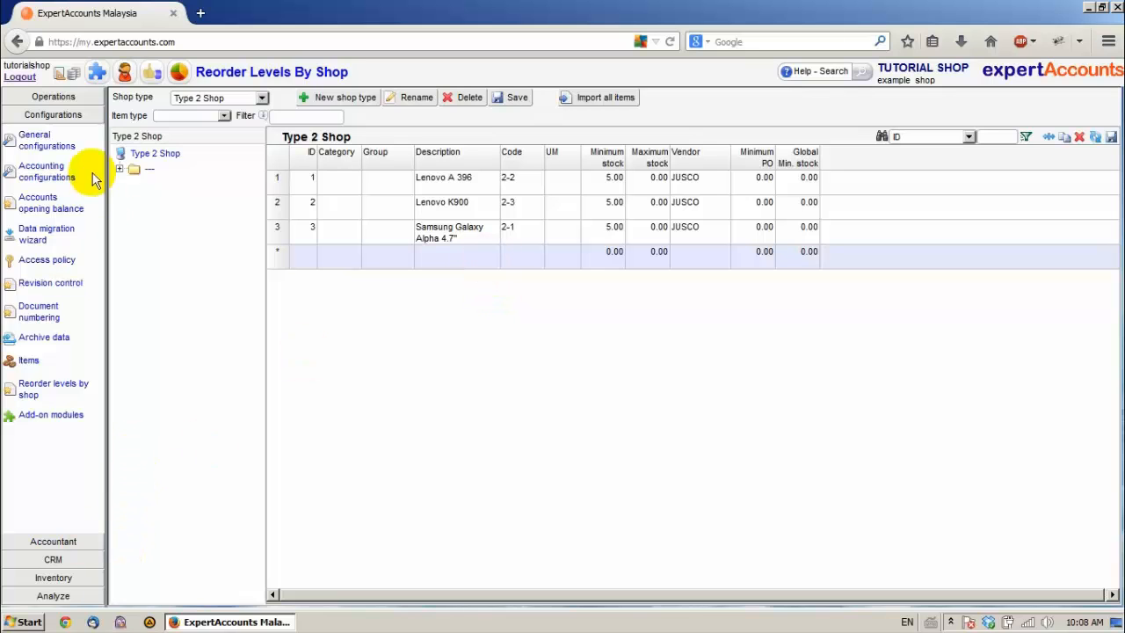
Step: Set the shop type of the HQ warehouse to Type 1 Shop in the inventory locations of the general configurations
click(44, 142)
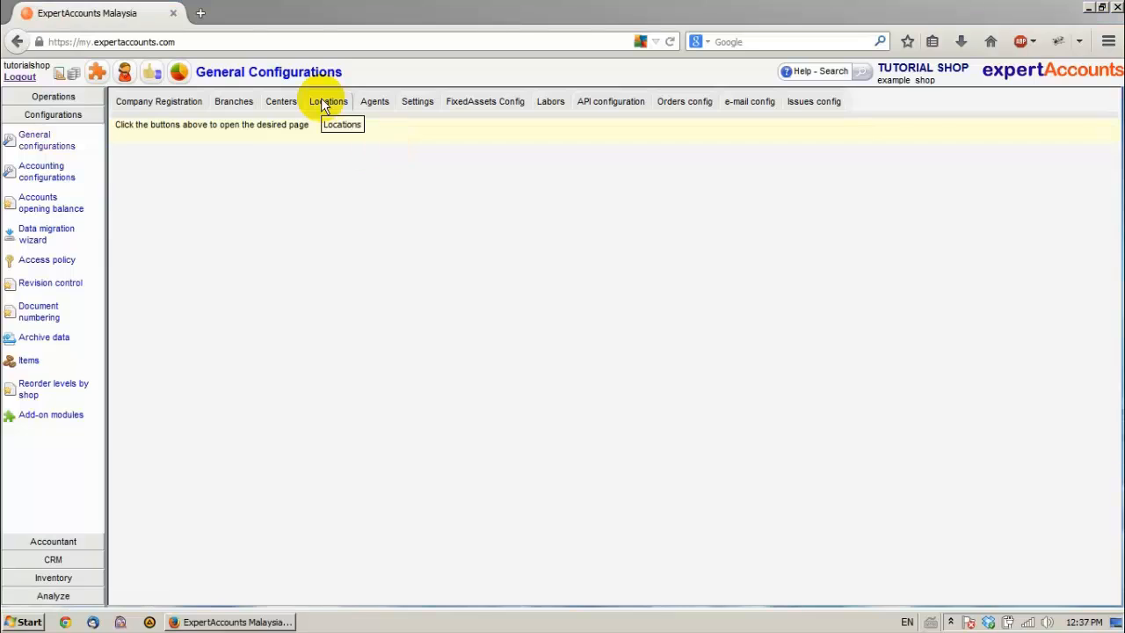
click(321, 103)
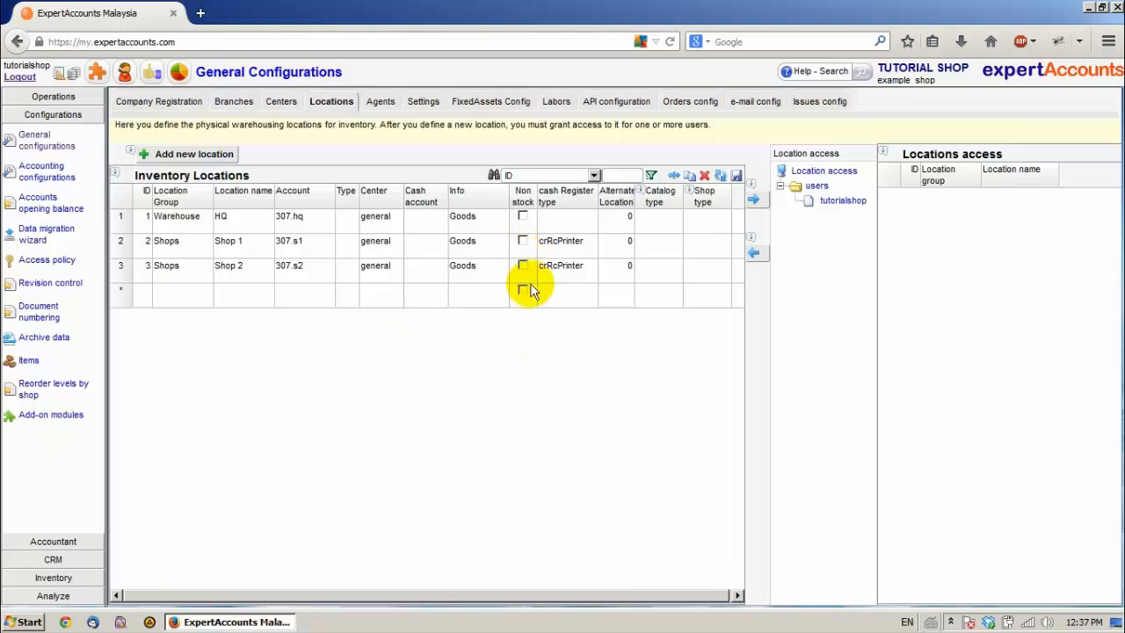
click(705, 219)
click(722, 221)
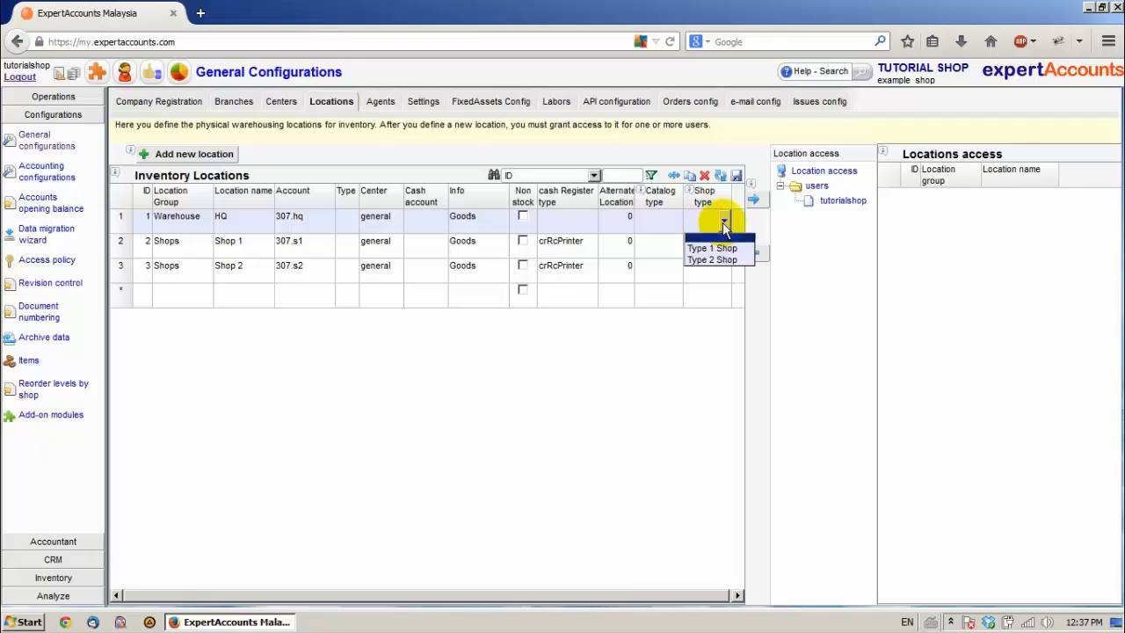
click(711, 247)
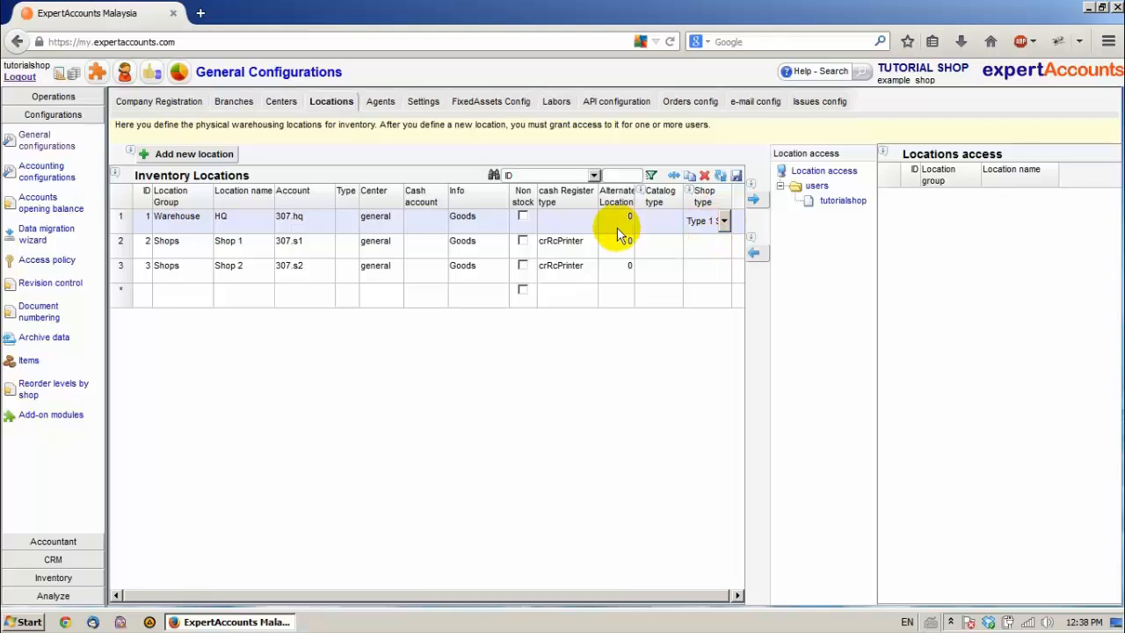
Step: Assign the Type 2 Shop type to the Shop 1 location
click(725, 250)
click(726, 249)
click(722, 285)
click(726, 176)
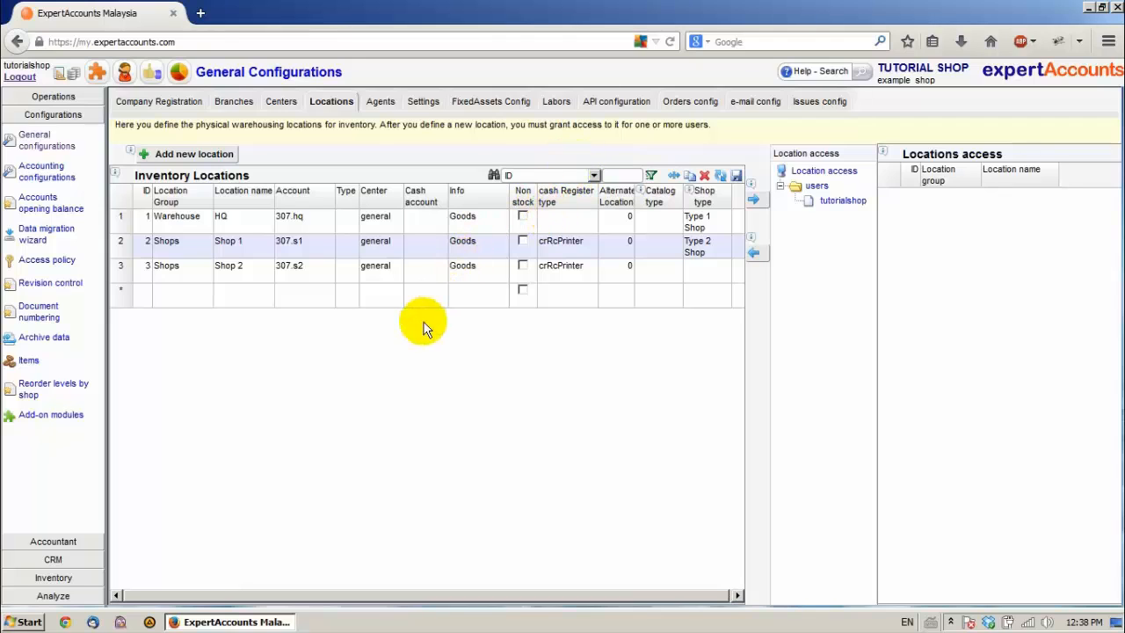
Step: Load the shop re-order list for Shop 1 with all items shown, and select the order quantity of Lenovo A 396
click(53, 578)
click(47, 428)
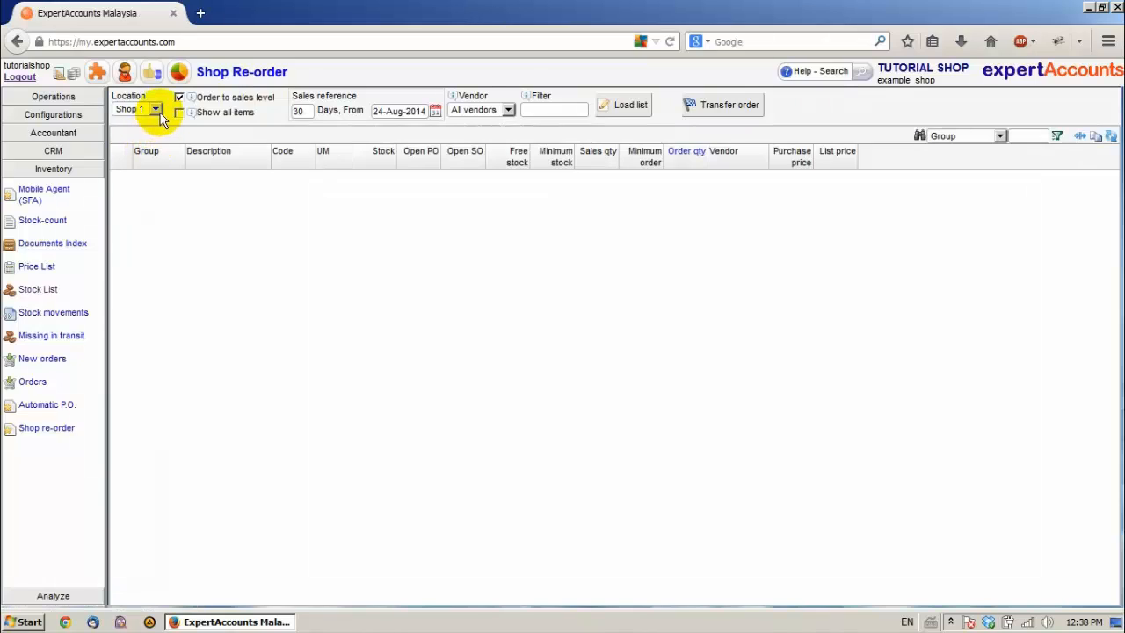
click(156, 111)
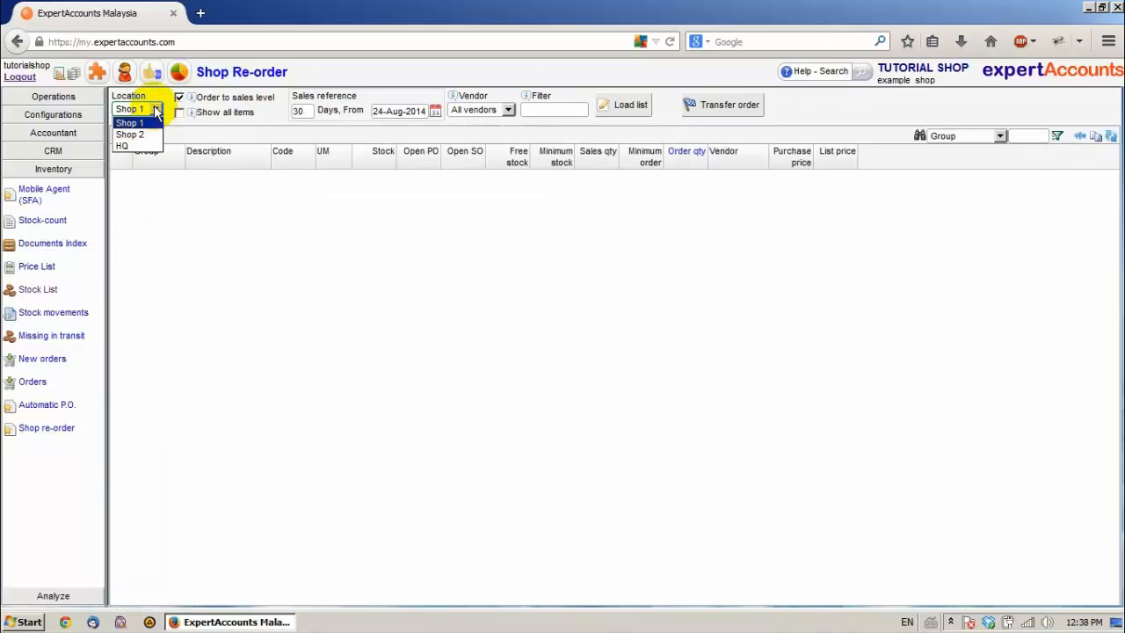
click(145, 124)
click(179, 113)
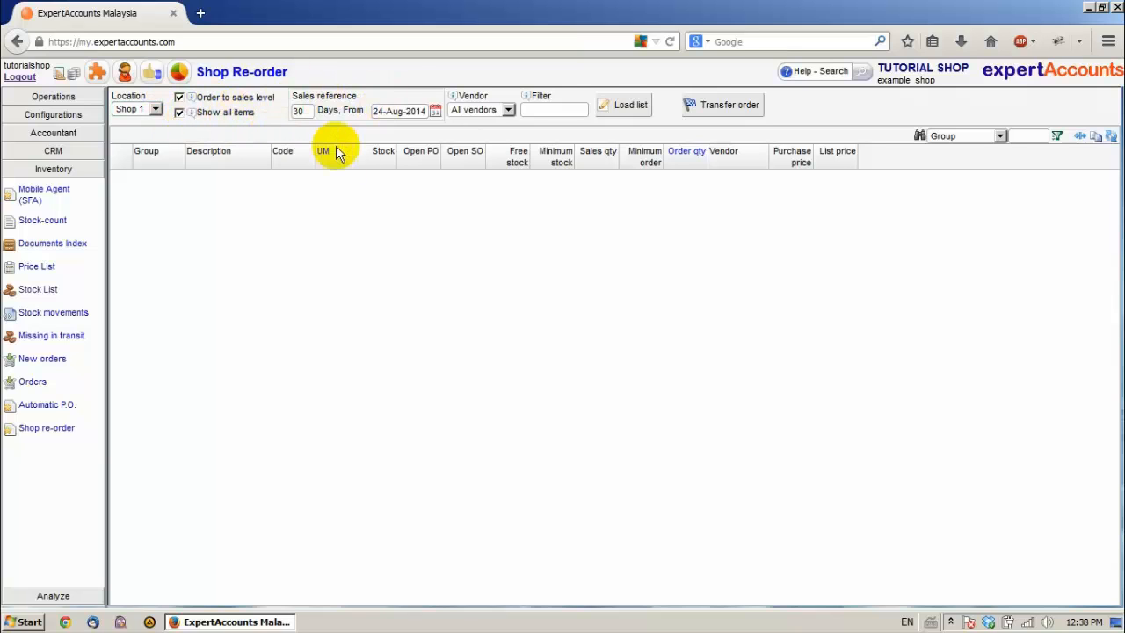
click(613, 112)
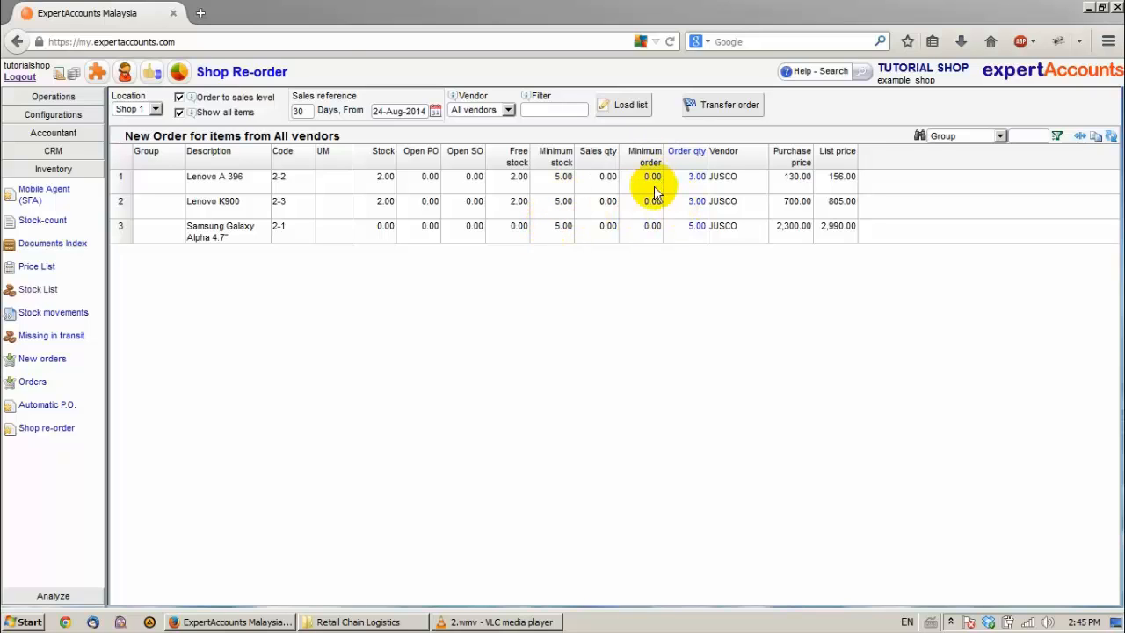
click(698, 177)
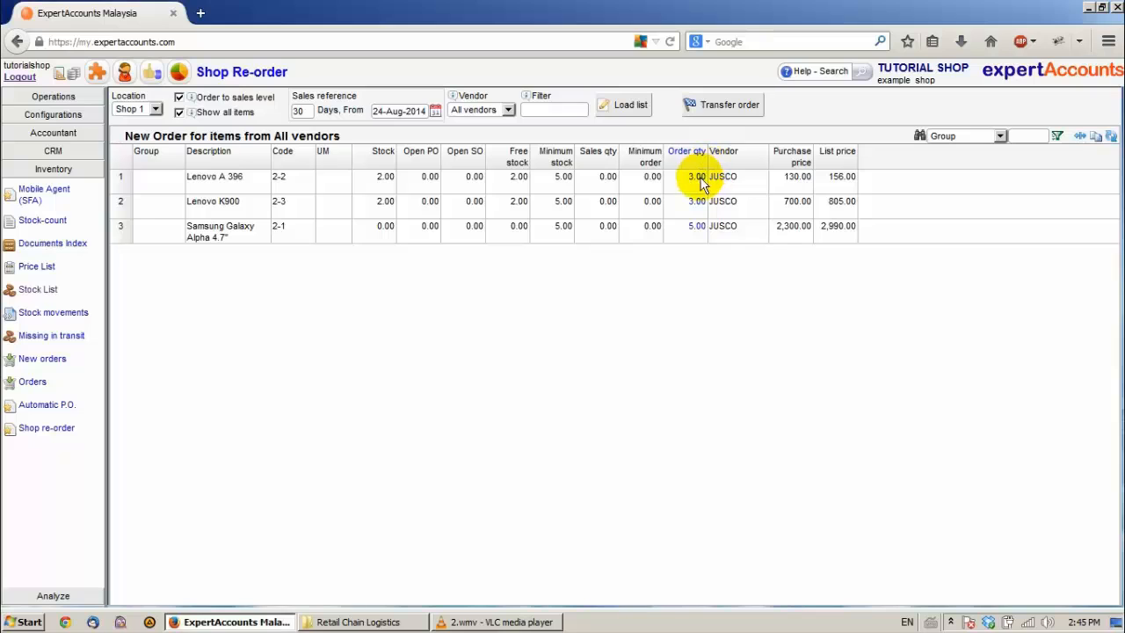
Step: Set the order quantity to 0 for Lenovo A 396 and Samsung Galaxy Alpha 4.7", and to 2 for Lenovo K900
text(0)
click(694, 226)
text(0)
click(696, 203)
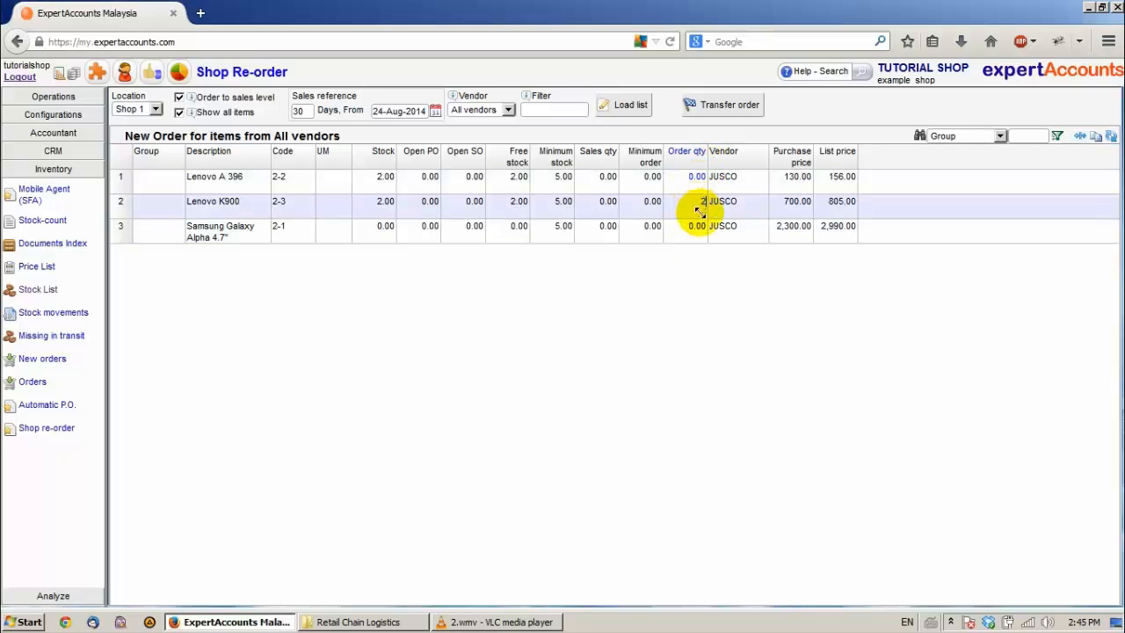
text(2)
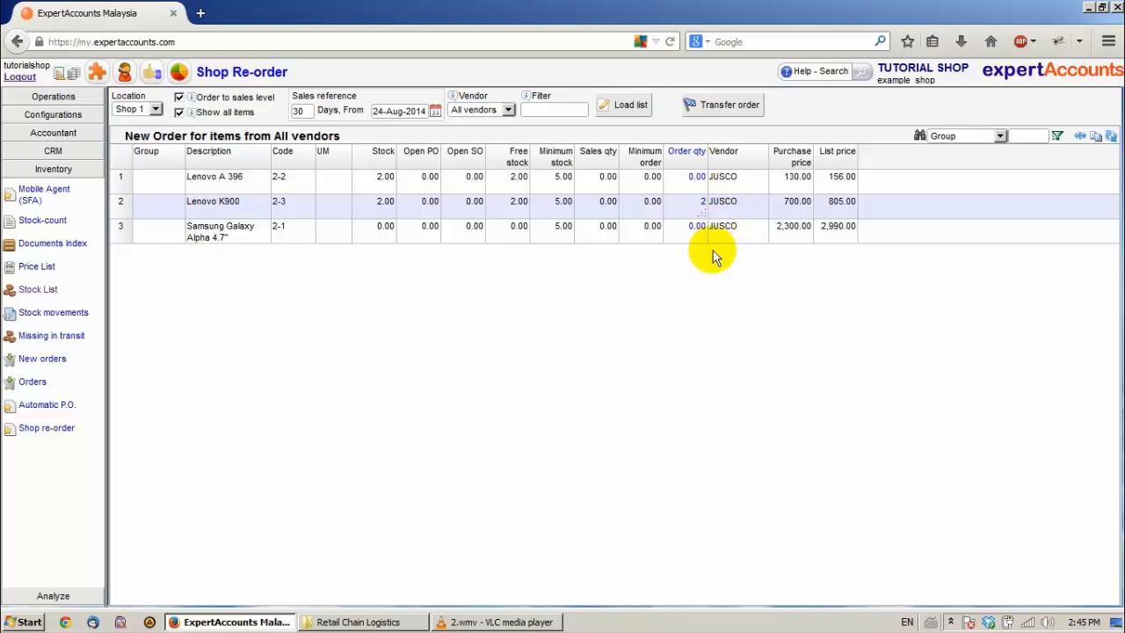
key(Return)
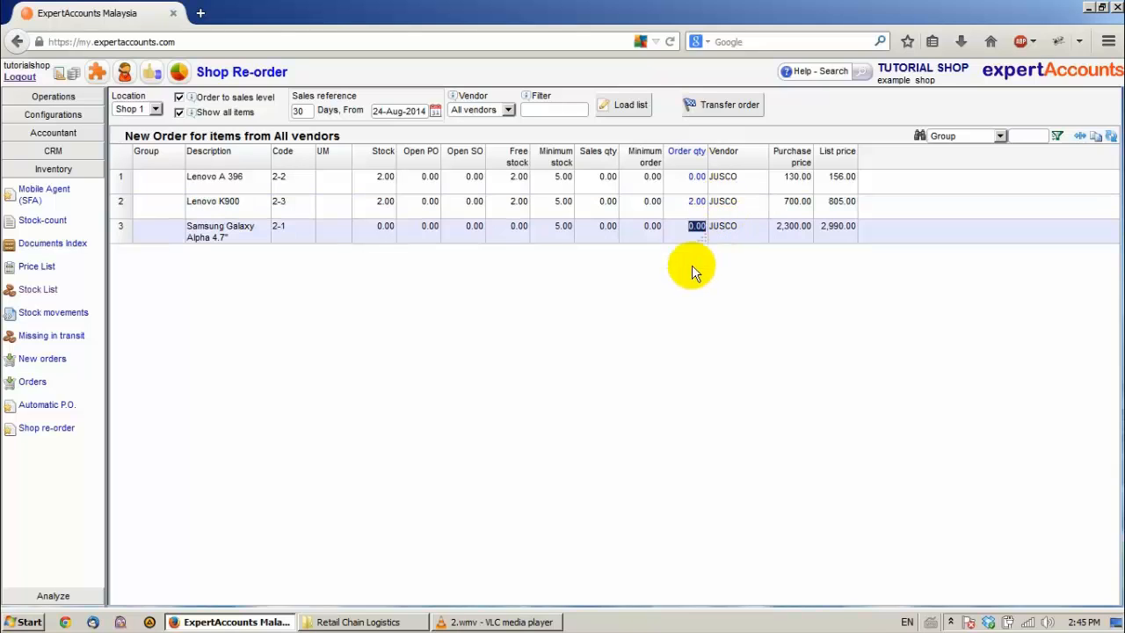
Step: Create a transfer order for Shop 1 with HQ as the source location, and close its printout
click(720, 106)
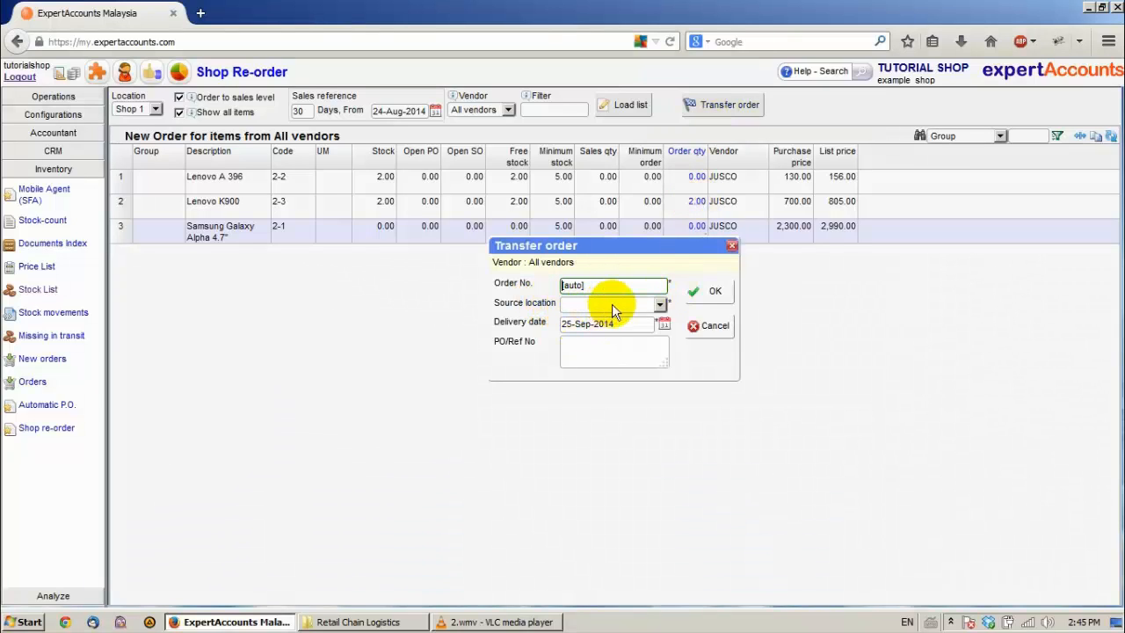
click(659, 304)
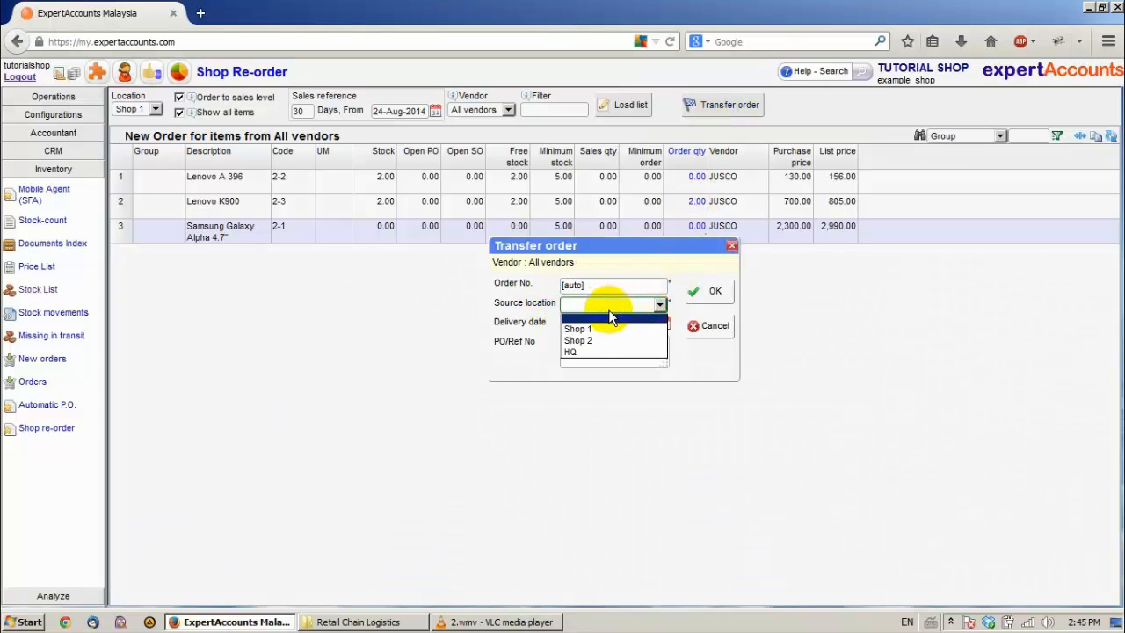
click(589, 352)
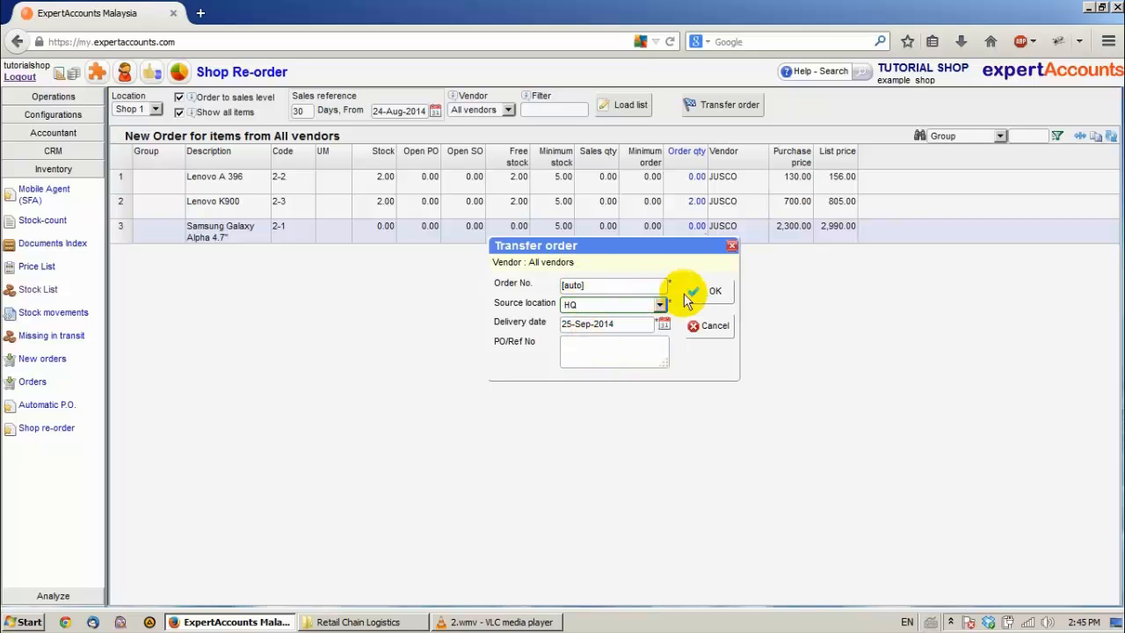
click(710, 294)
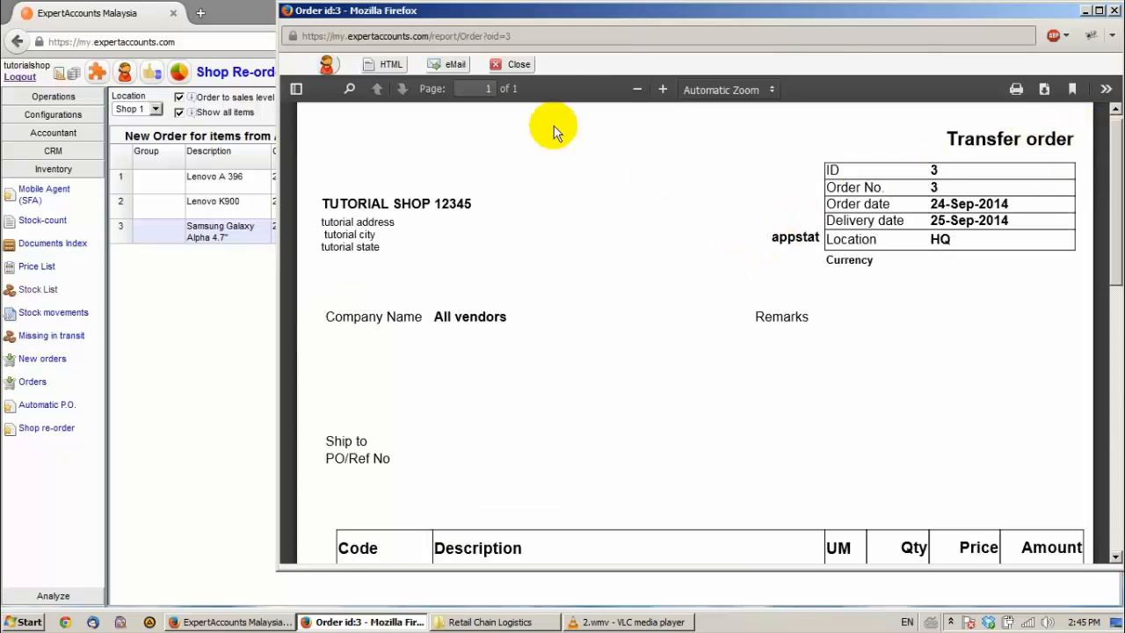
click(520, 66)
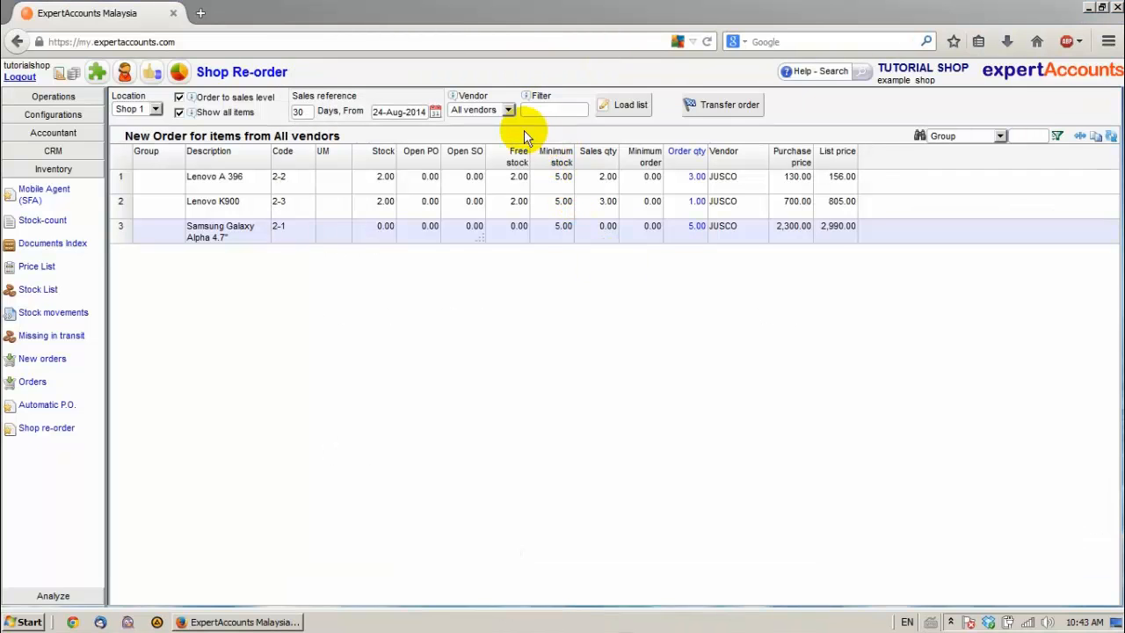
click(508, 110)
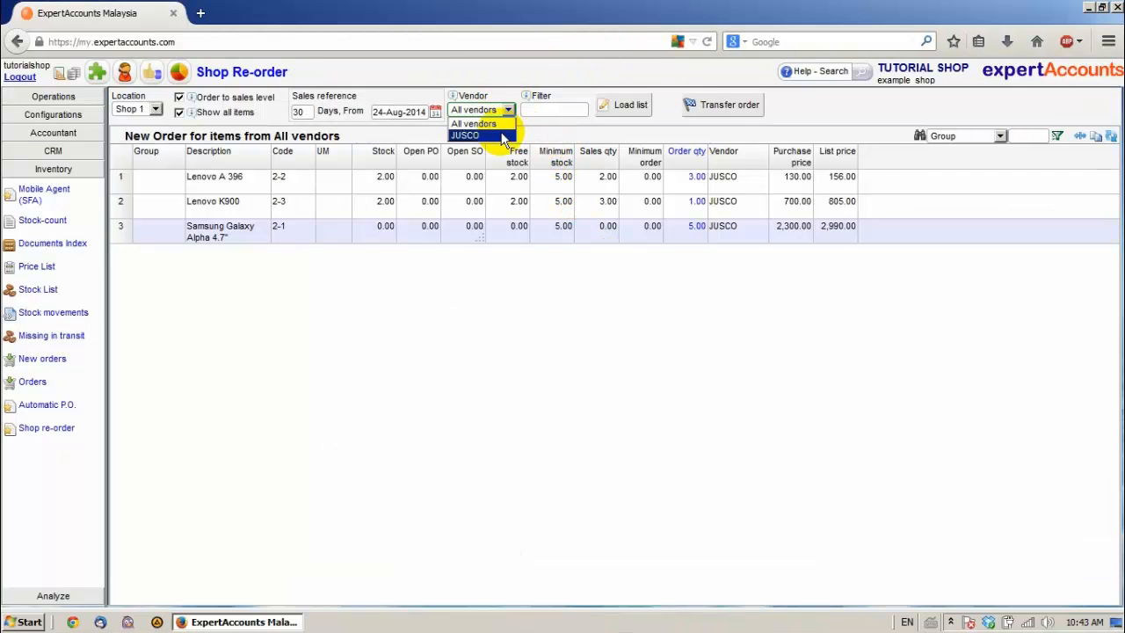
click(479, 133)
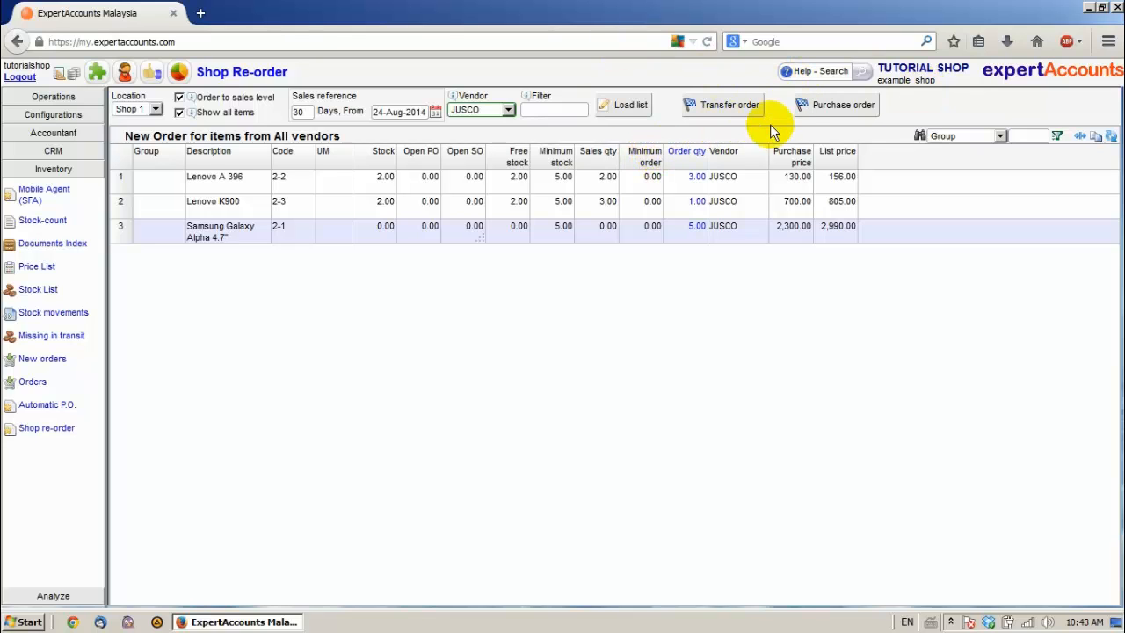
click(800, 112)
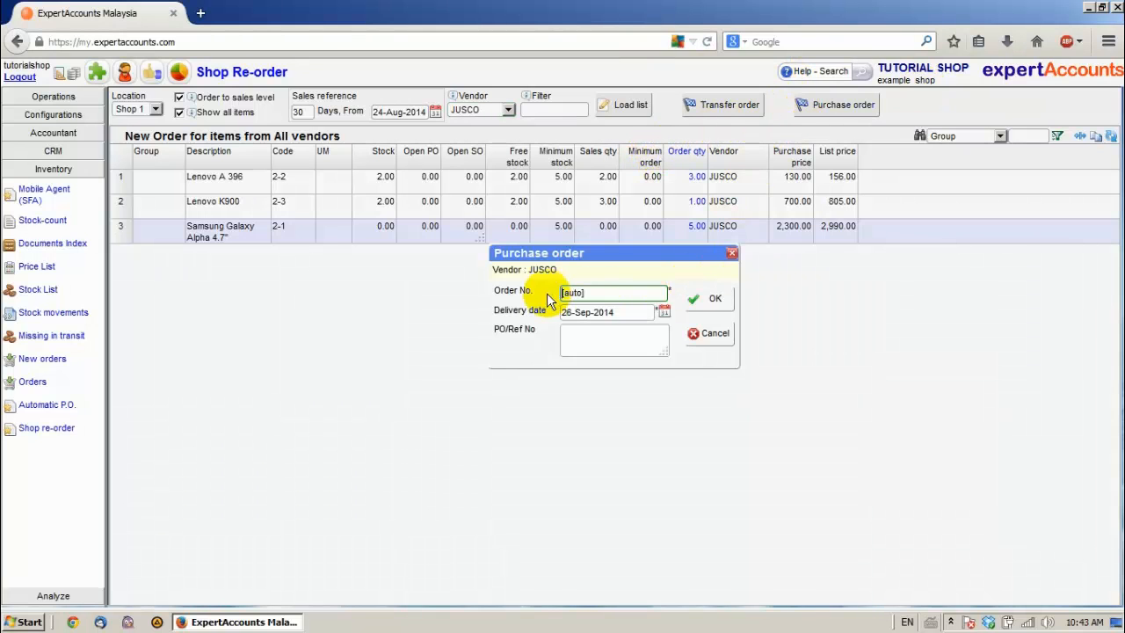
click(717, 334)
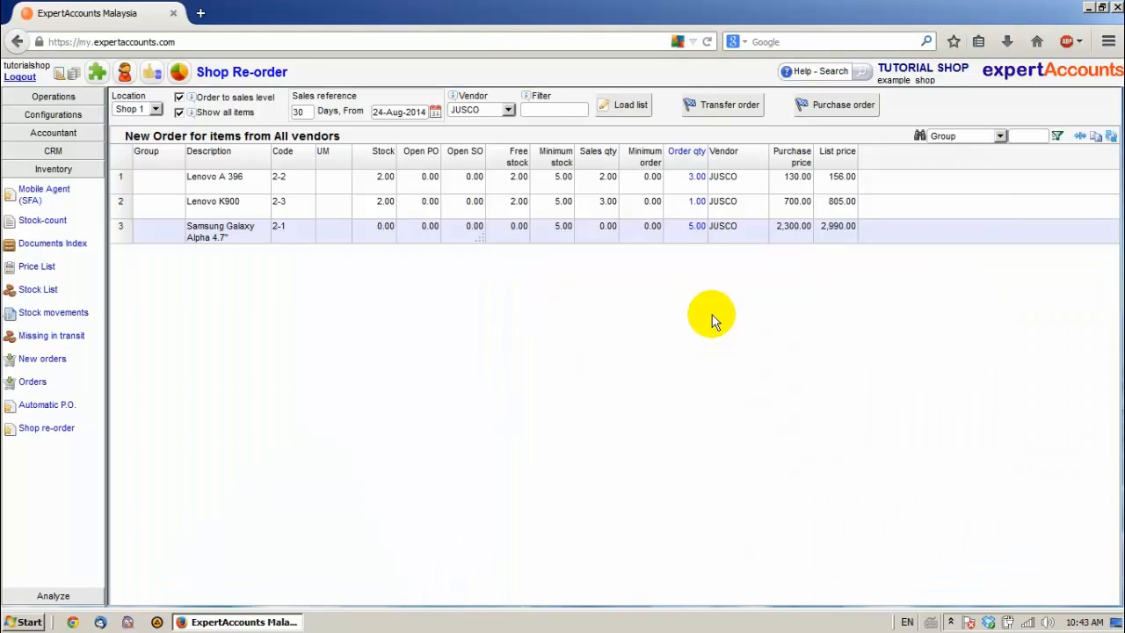
click(492, 109)
click(493, 126)
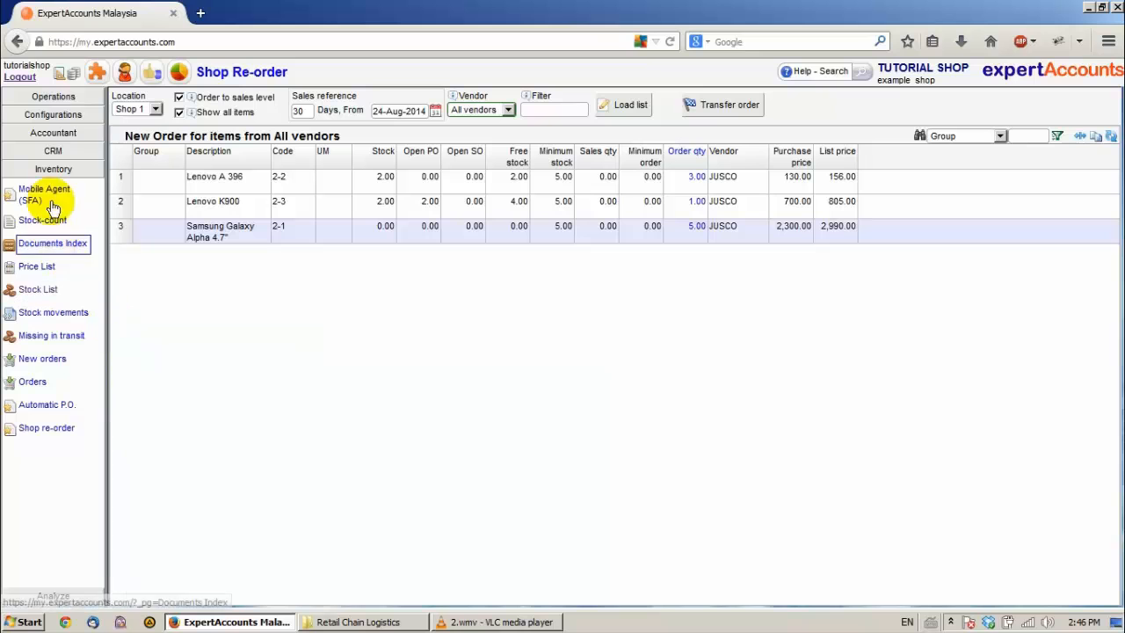
Step: Start a new Secure transfer - DO document in the new data entries
click(59, 96)
click(64, 119)
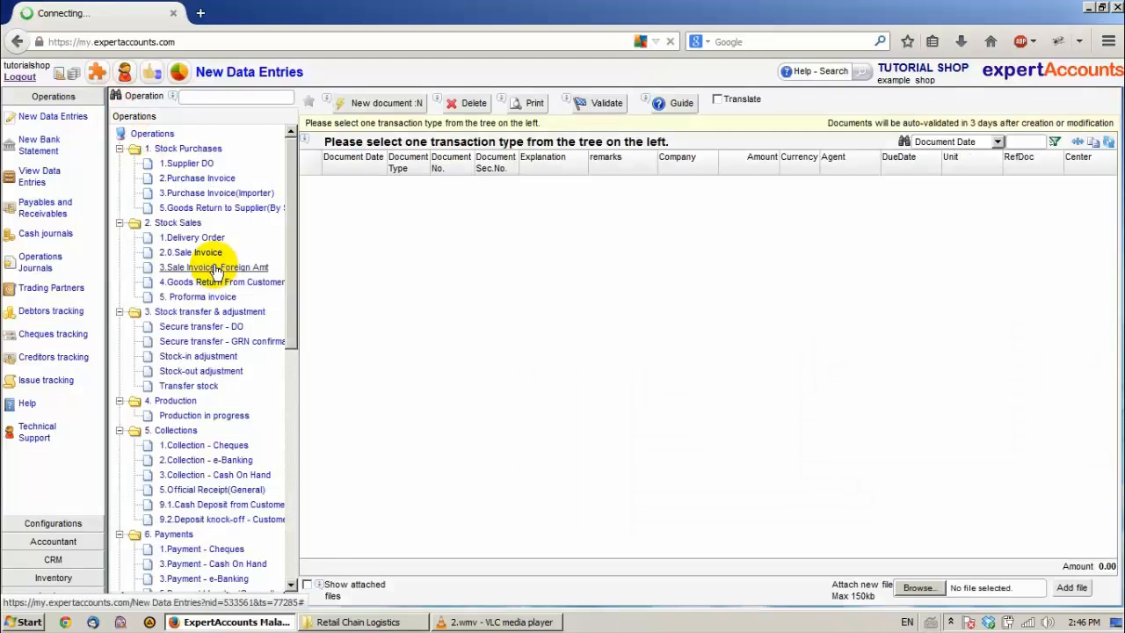
click(202, 329)
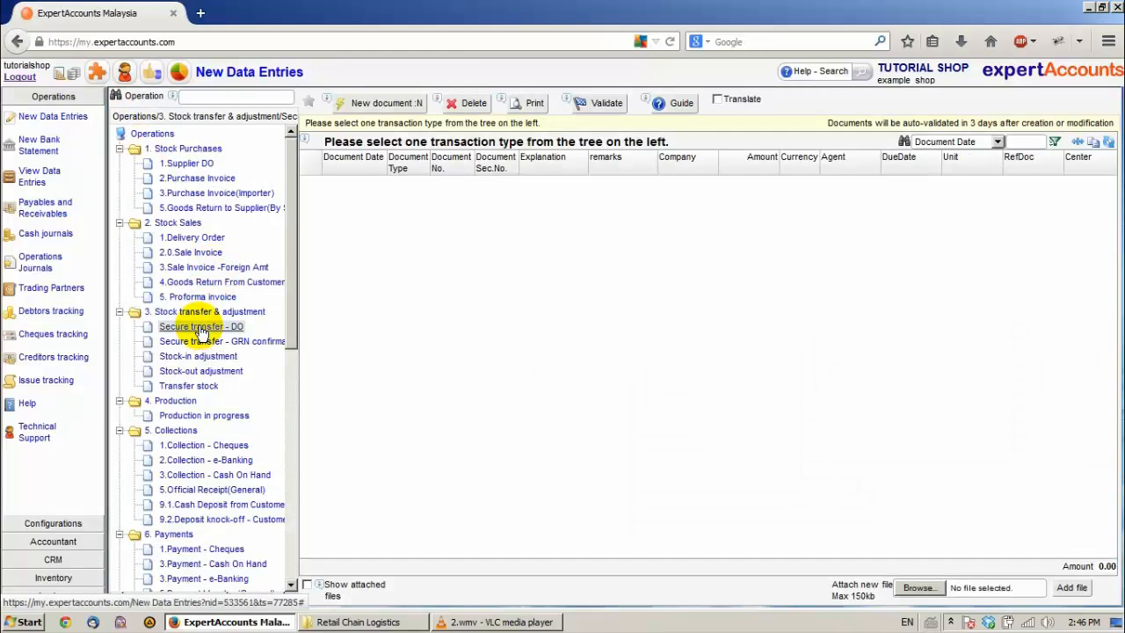
click(374, 102)
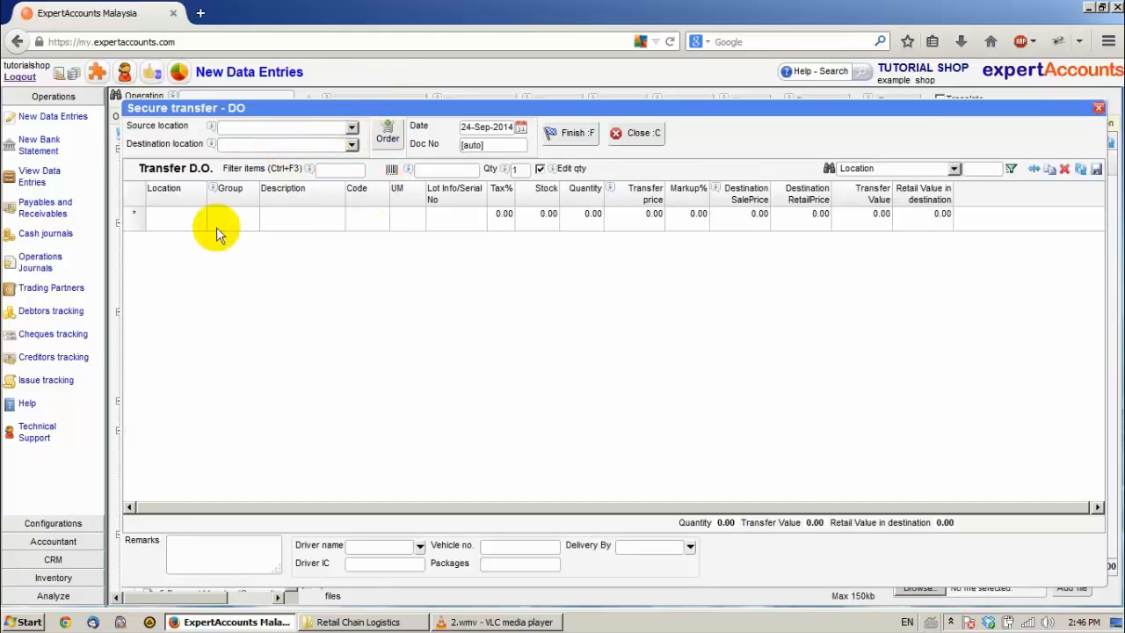
Step: Fill the delivery order from the HQ to Shop 1 transfer order, finish the document and close its printout
click(387, 136)
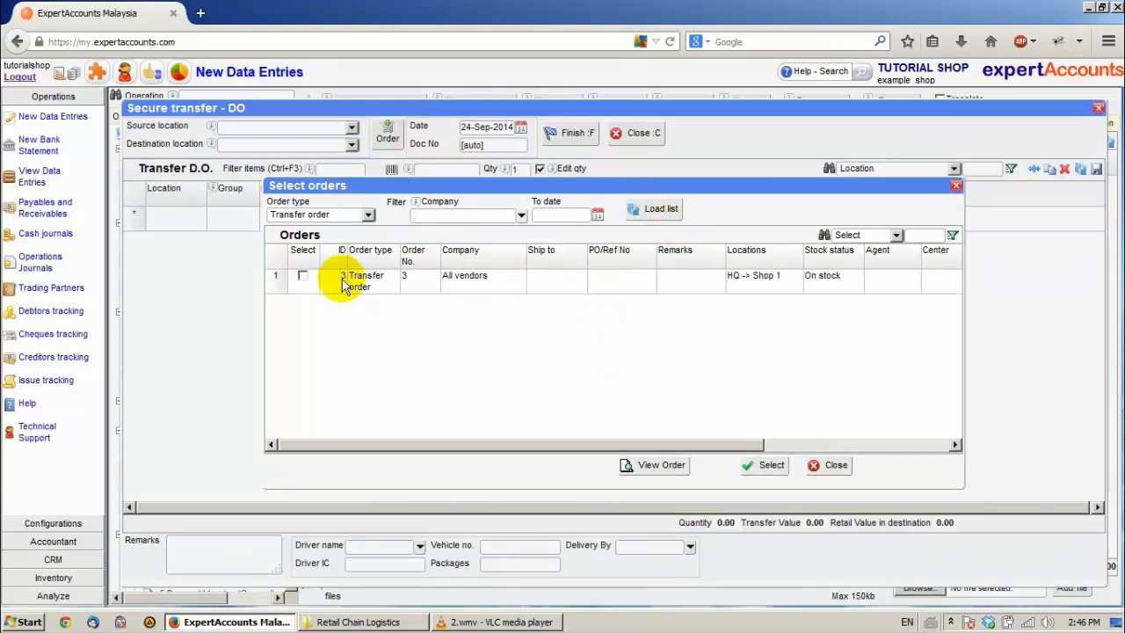
click(297, 281)
click(303, 276)
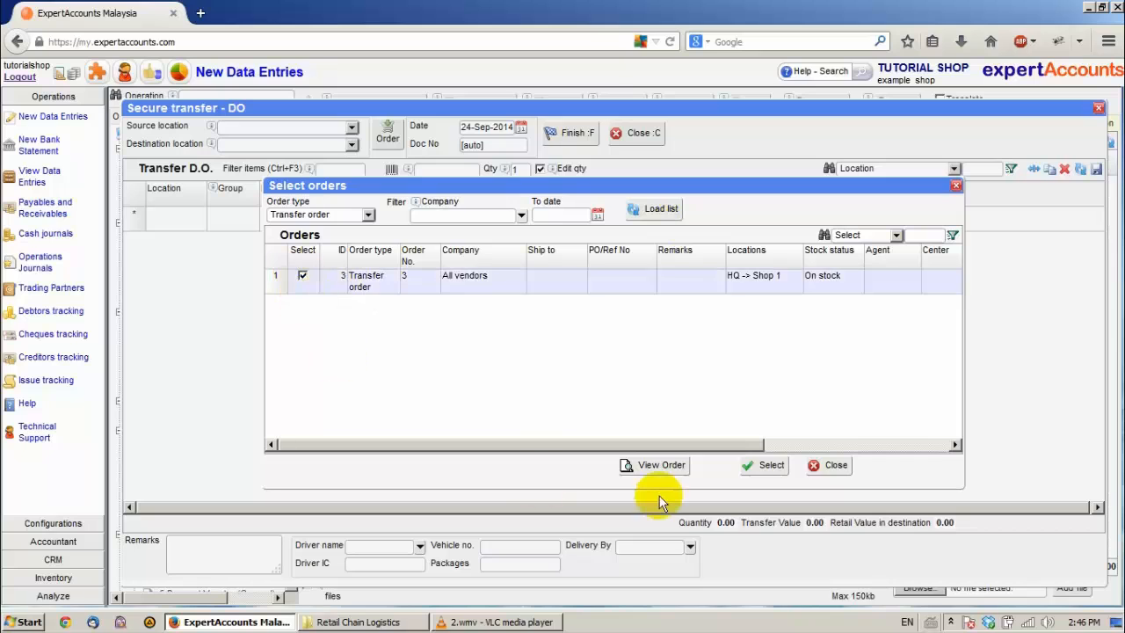
click(756, 468)
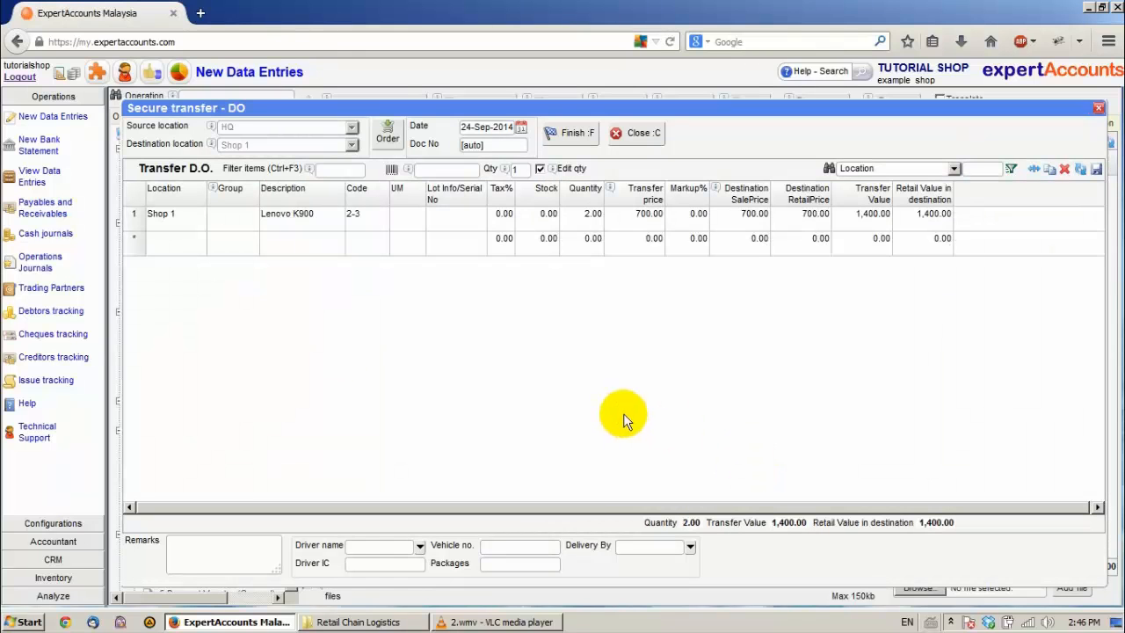
click(578, 137)
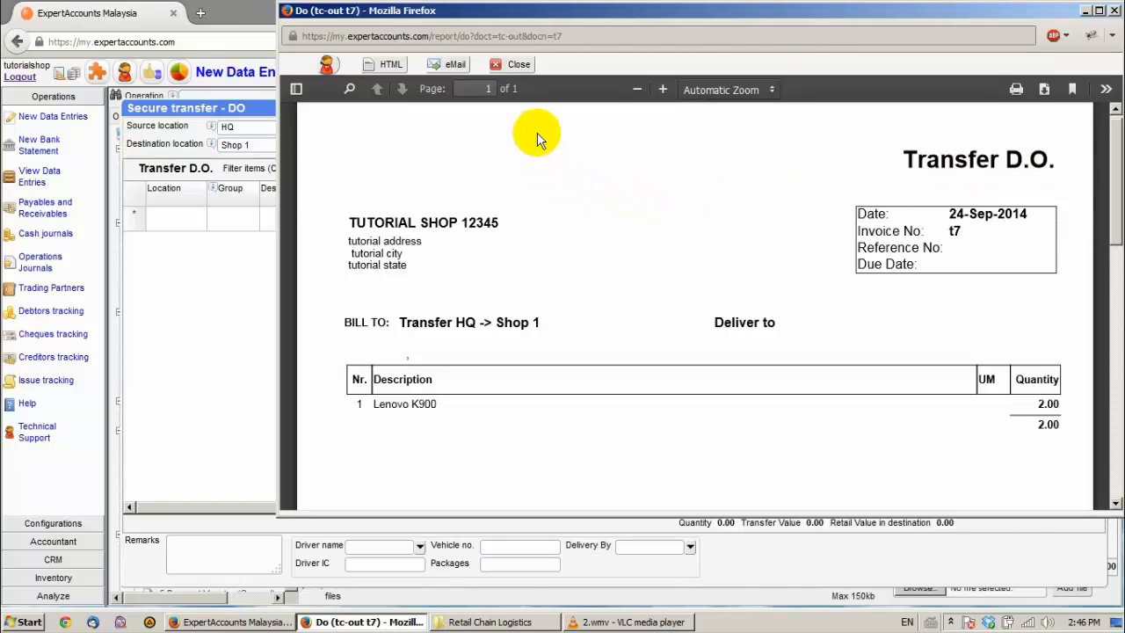
click(518, 65)
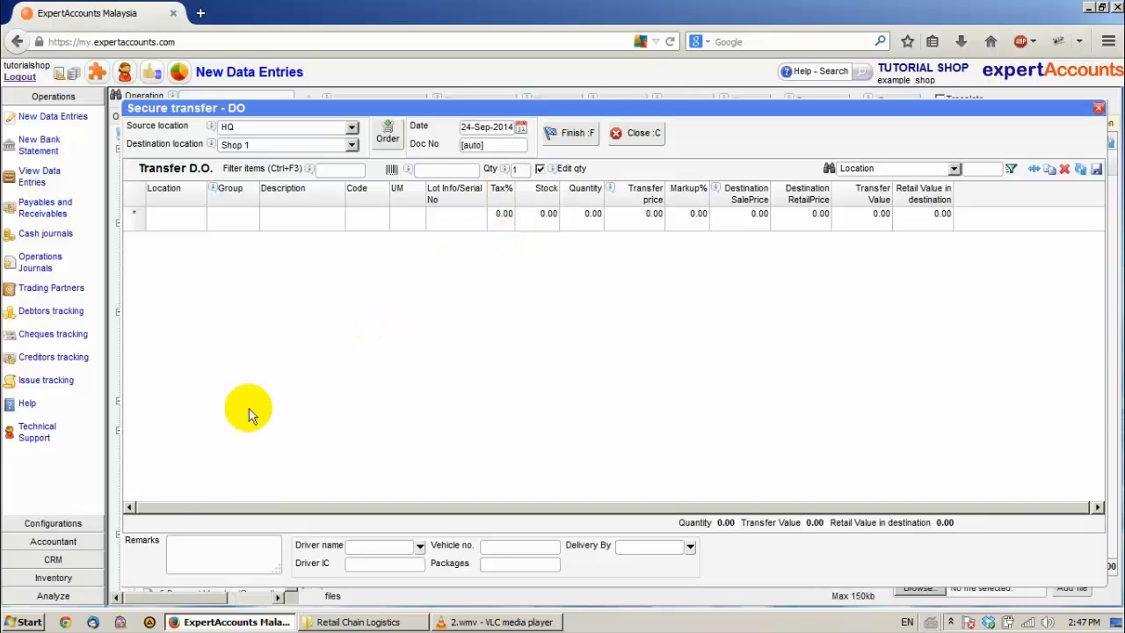
Step: Load the stock list for all locations and check the in-transfer quantity of Lenovo K900
click(73, 582)
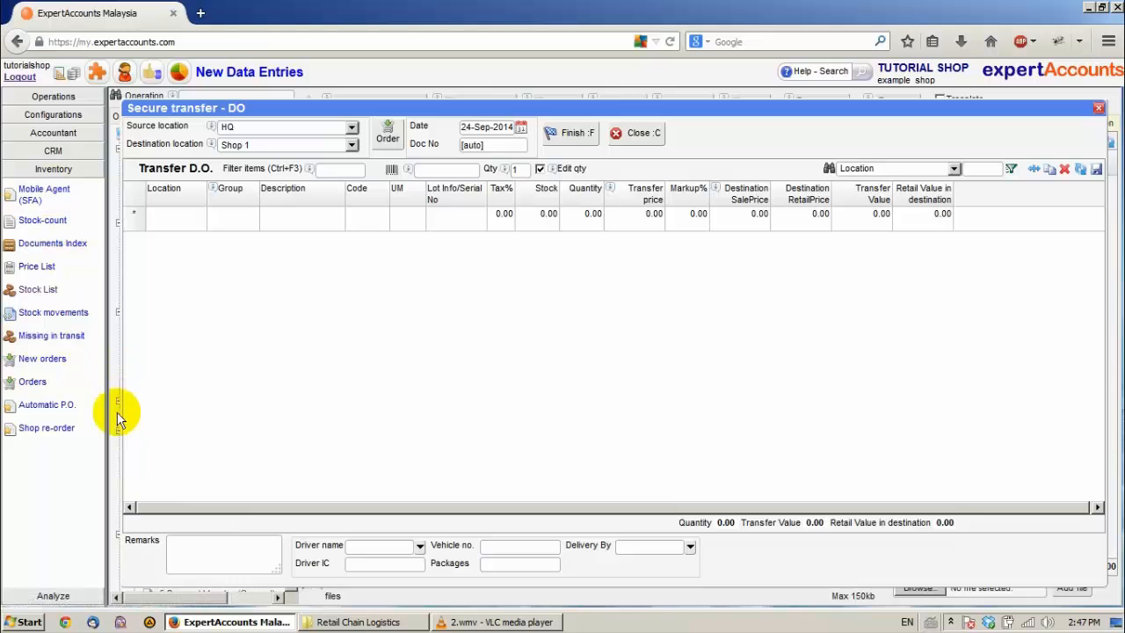
click(37, 291)
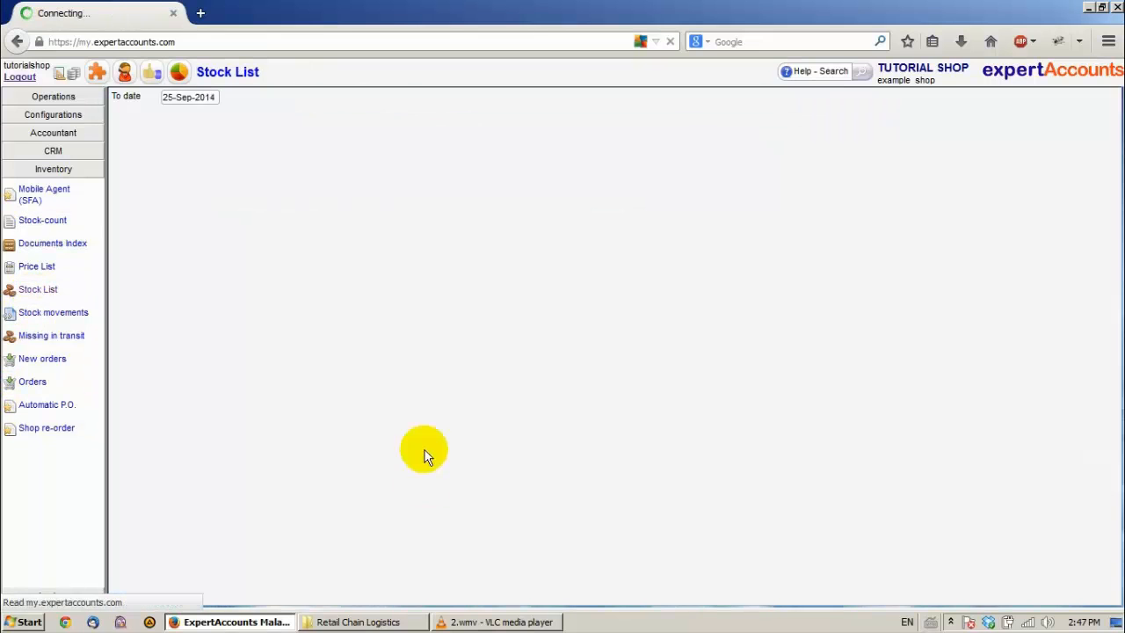
click(149, 134)
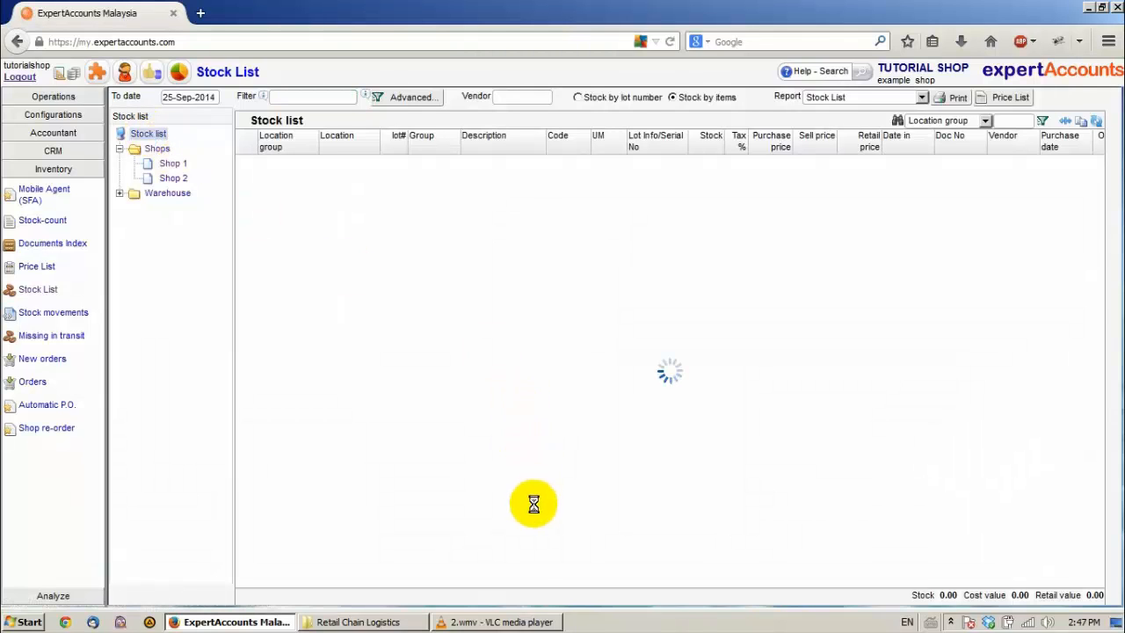
drag(548, 578, 720, 575)
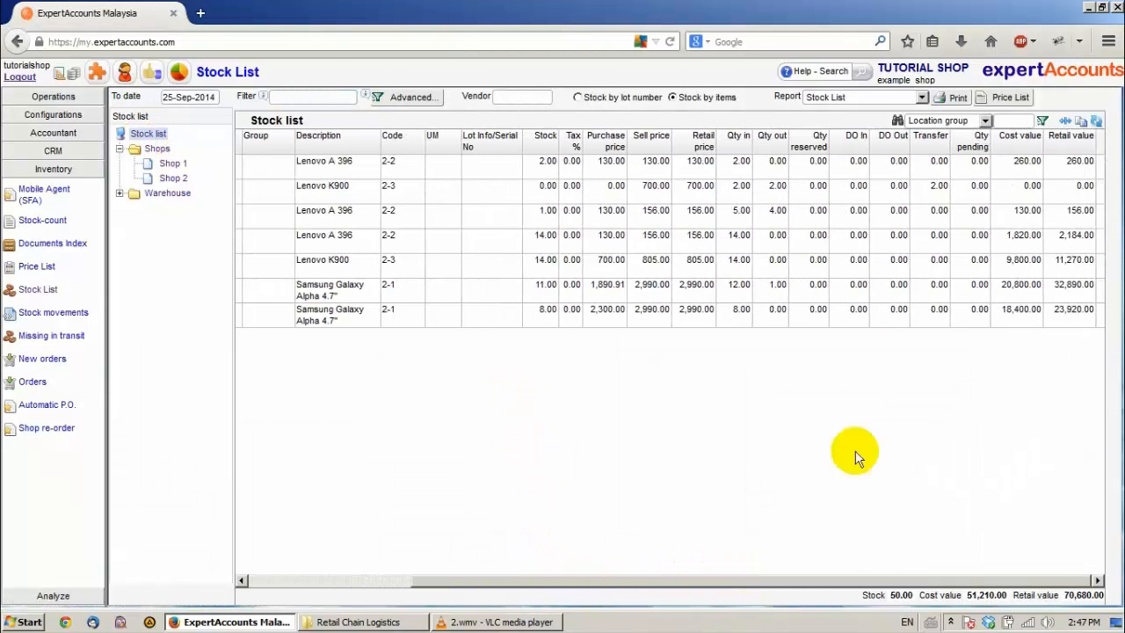
click(939, 192)
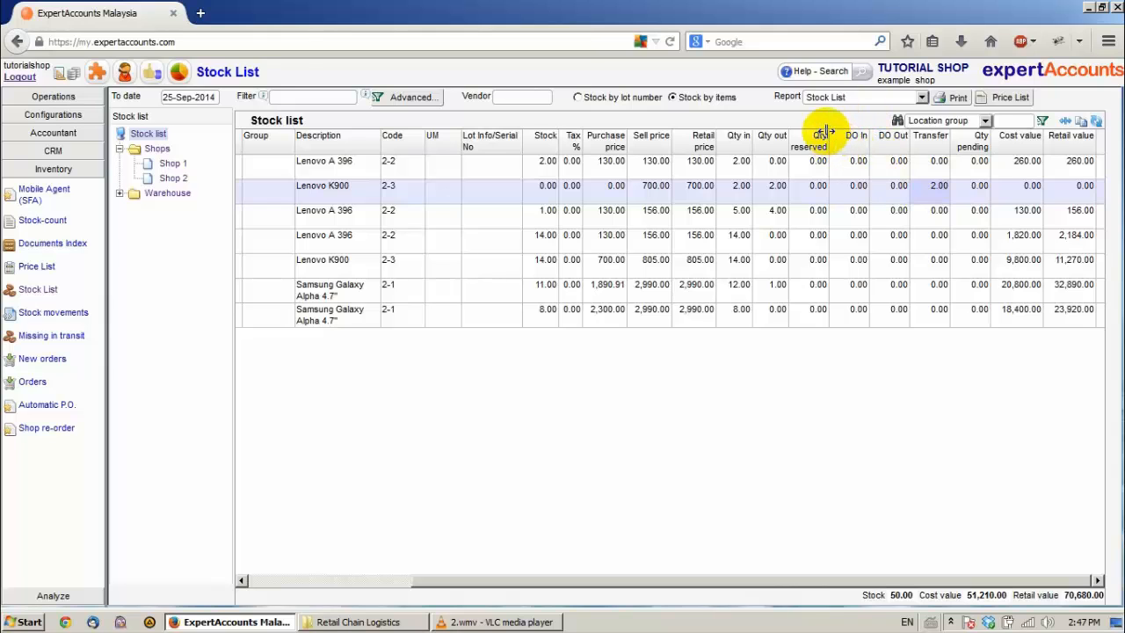
Step: Start a new Secure transfer - GRN confirmation document in the new data entries
click(56, 97)
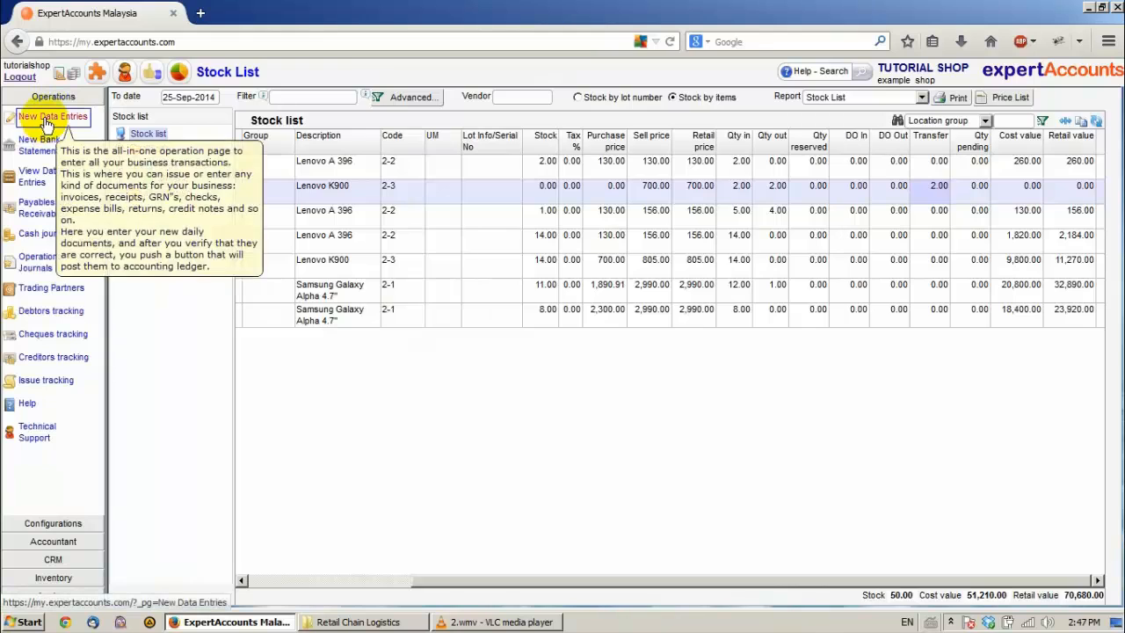
click(46, 121)
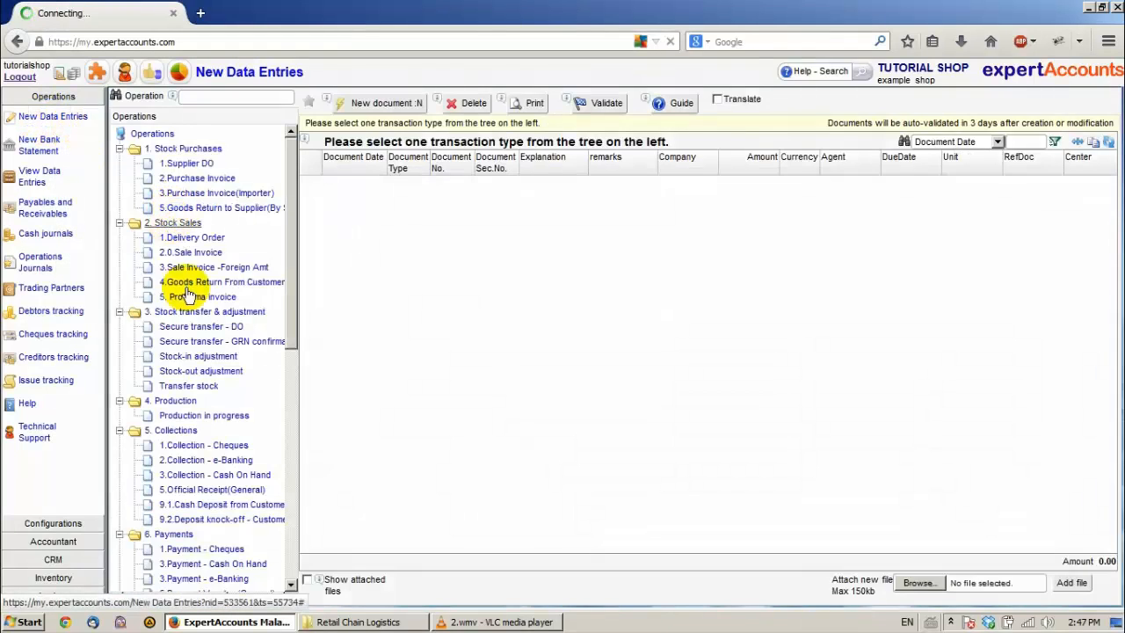
click(204, 346)
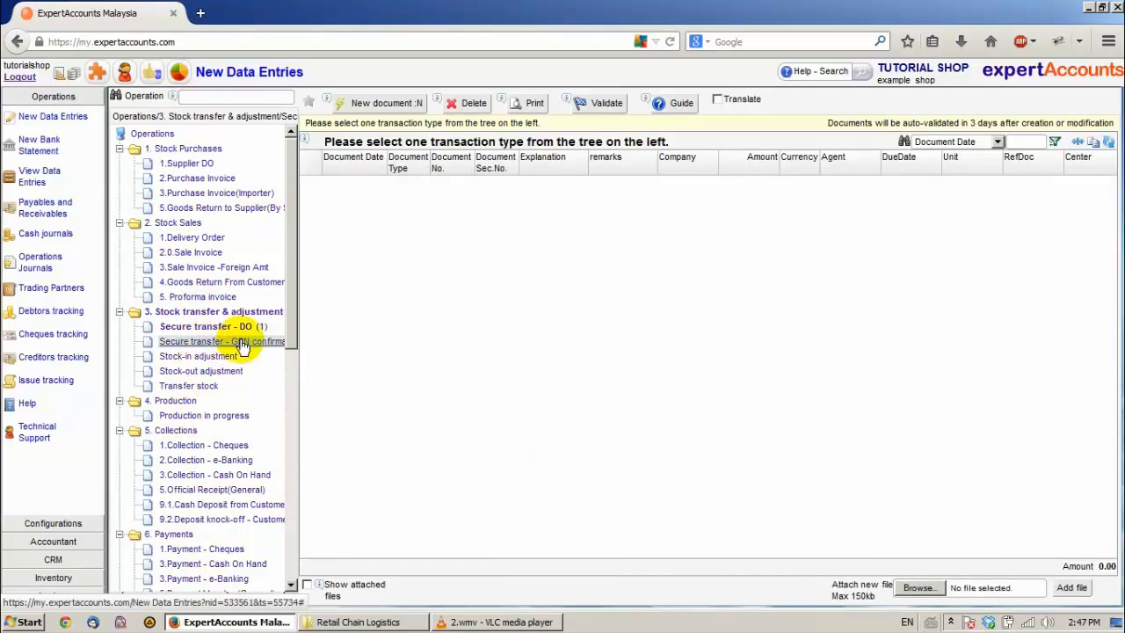
click(363, 103)
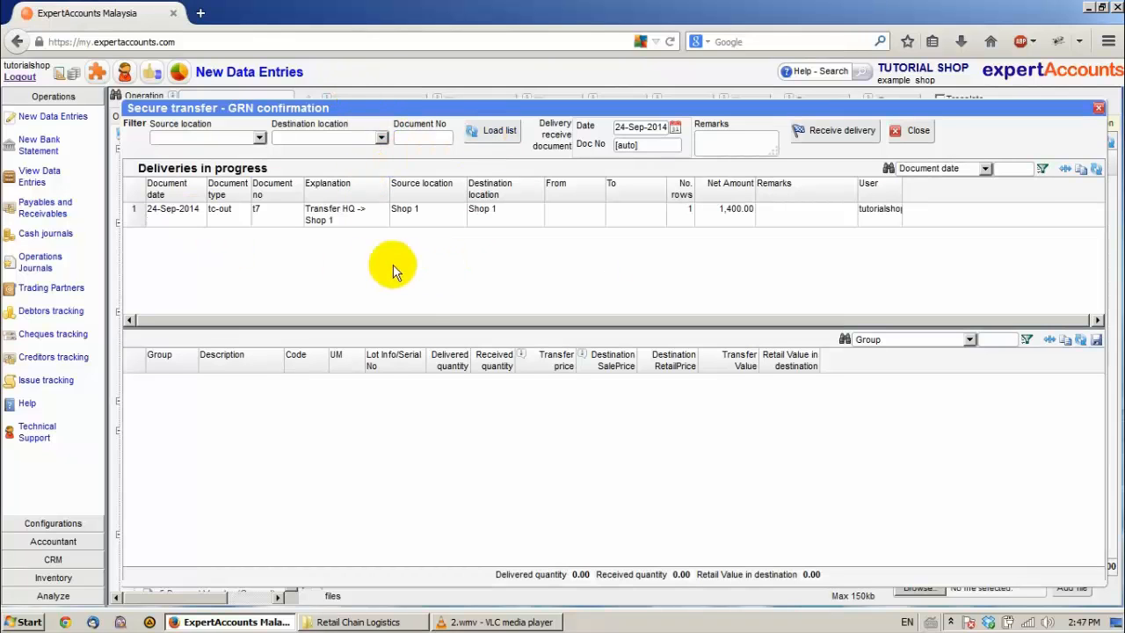
Step: Set the received quantity of Lenovo K900 to 1 in the HQ to Shop 1 delivery and confirm its receipt
click(227, 220)
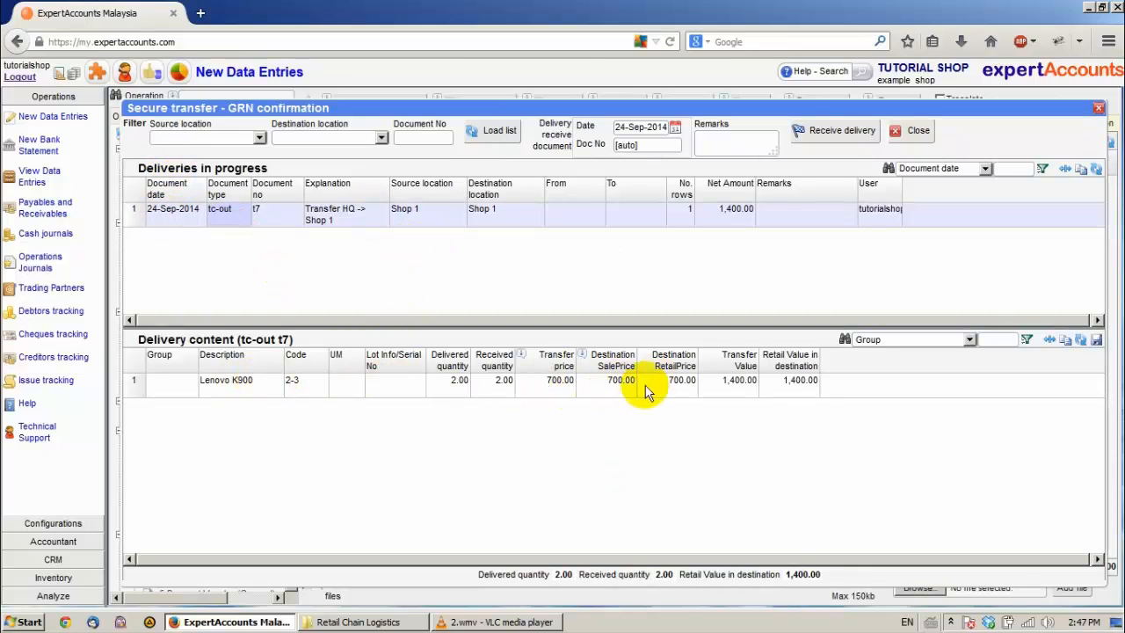
click(502, 386)
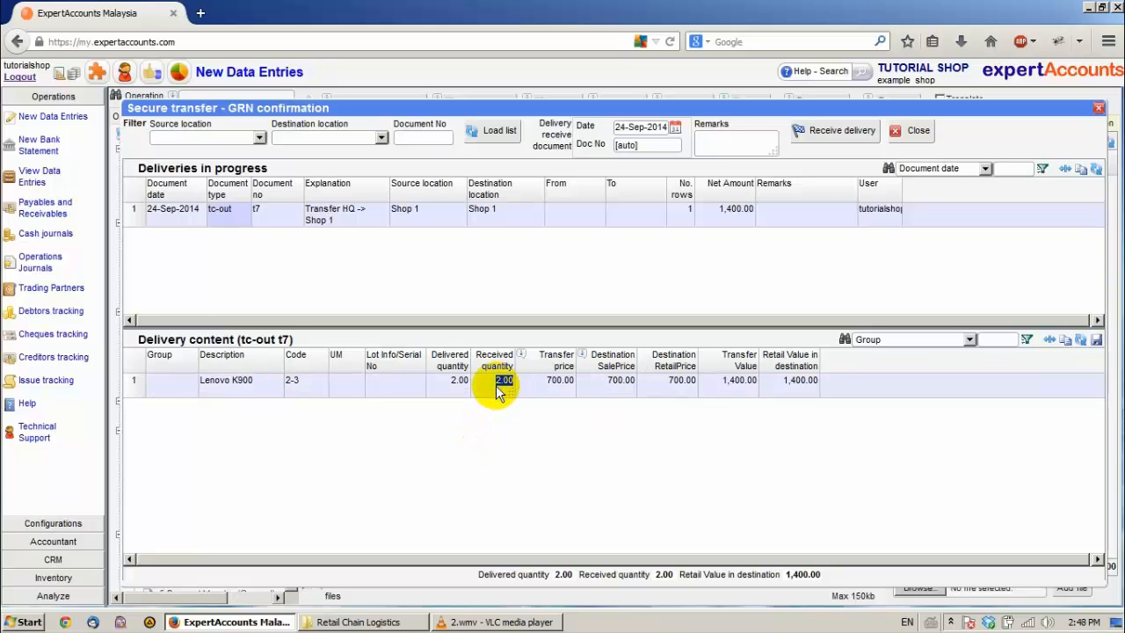
text(1)
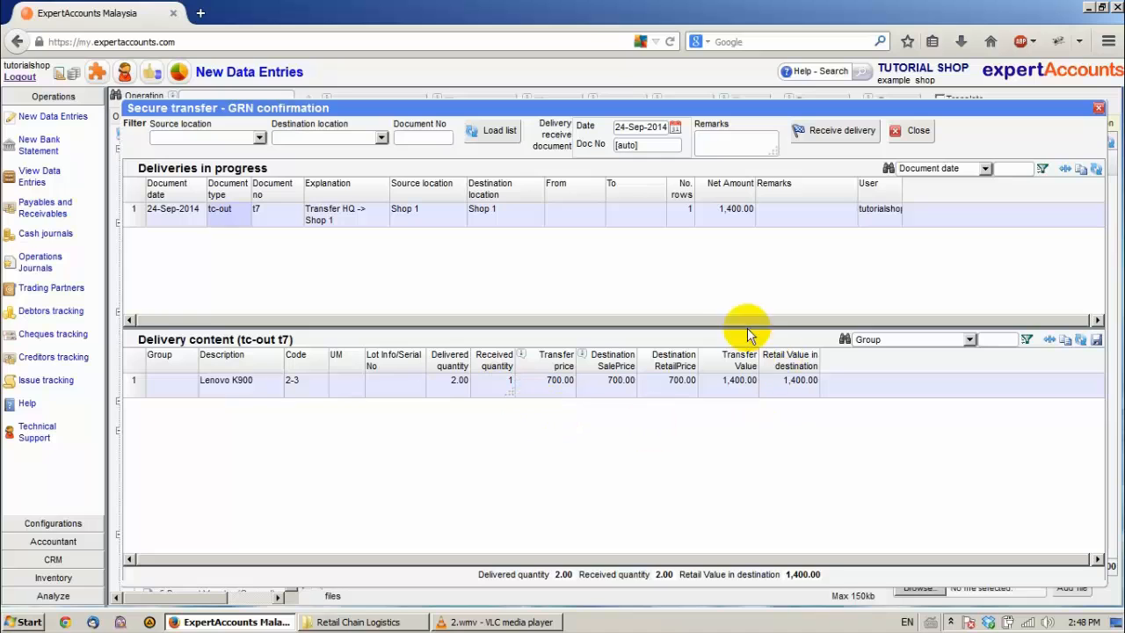
click(830, 134)
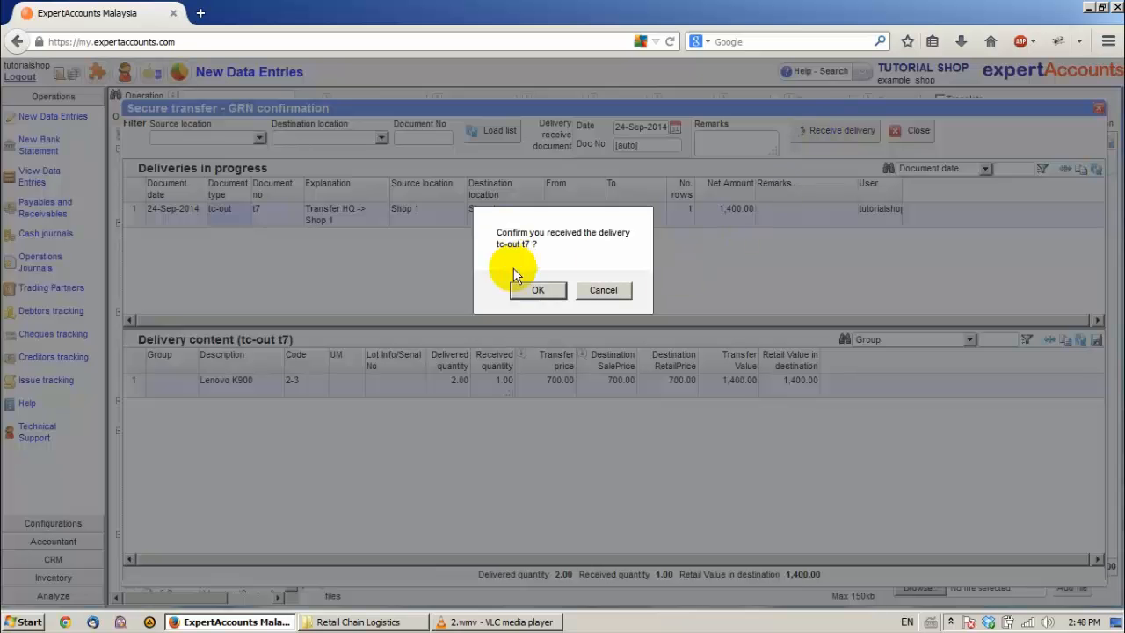
click(538, 291)
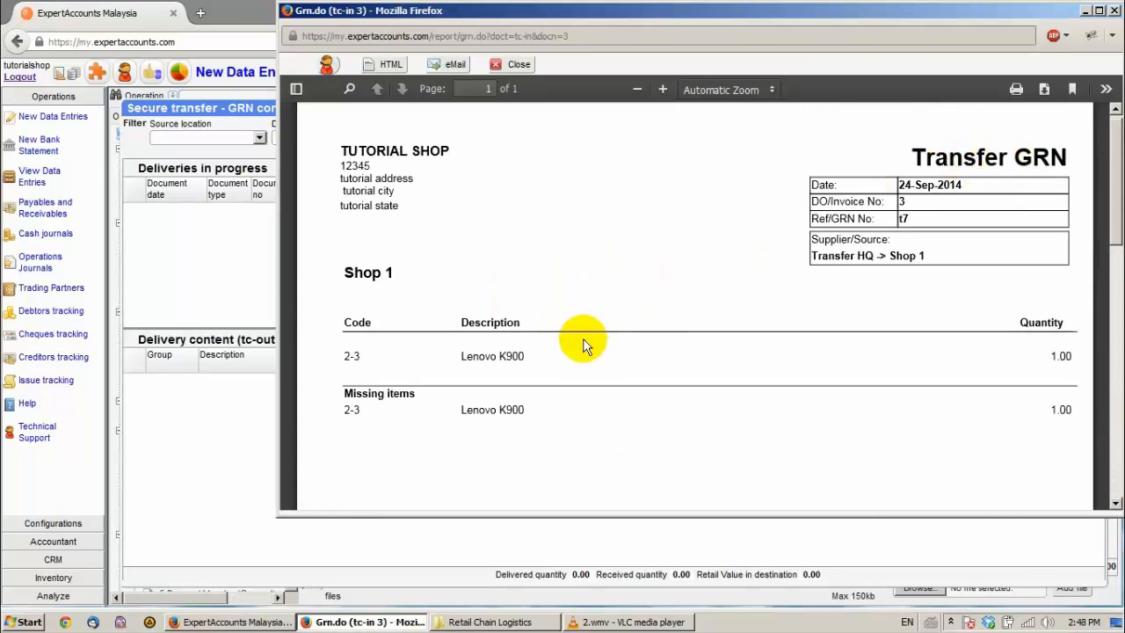
Step: Review the Transfer GRN printout for the HQ to Shop 1 delivery and close it and the GRN confirmation dialog
scroll(585, 341, down, 2)
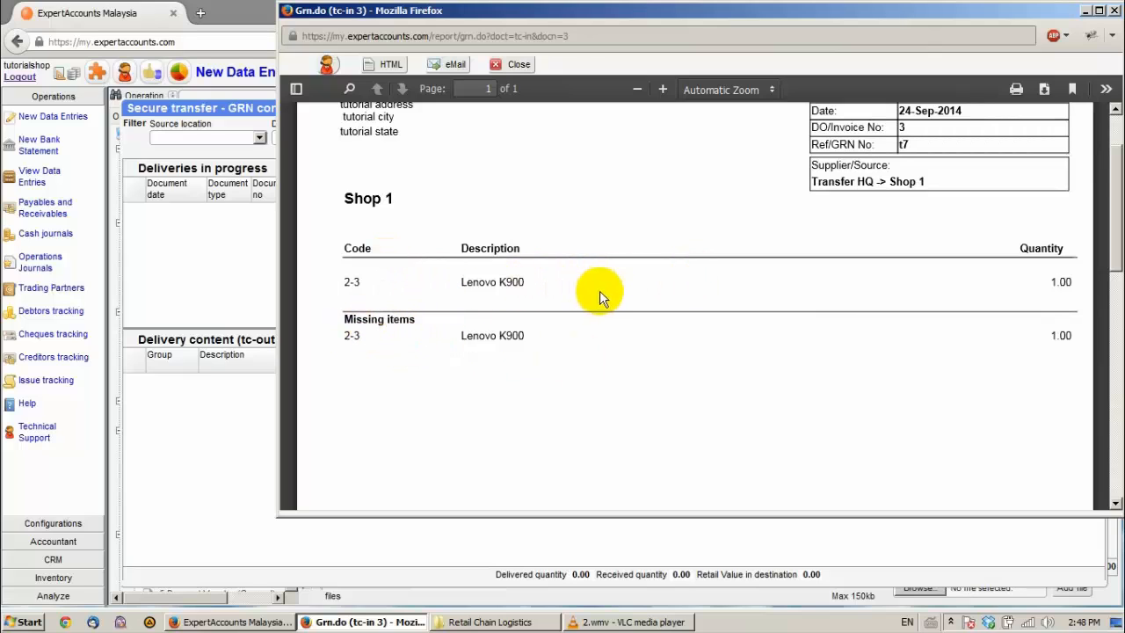
click(1112, 12)
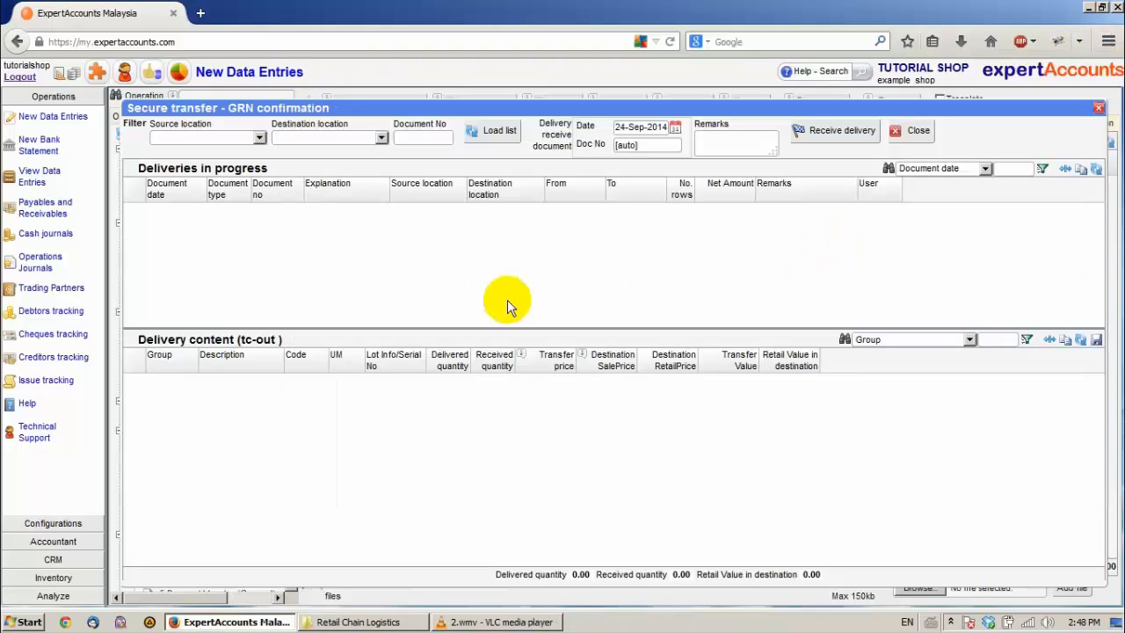
click(905, 130)
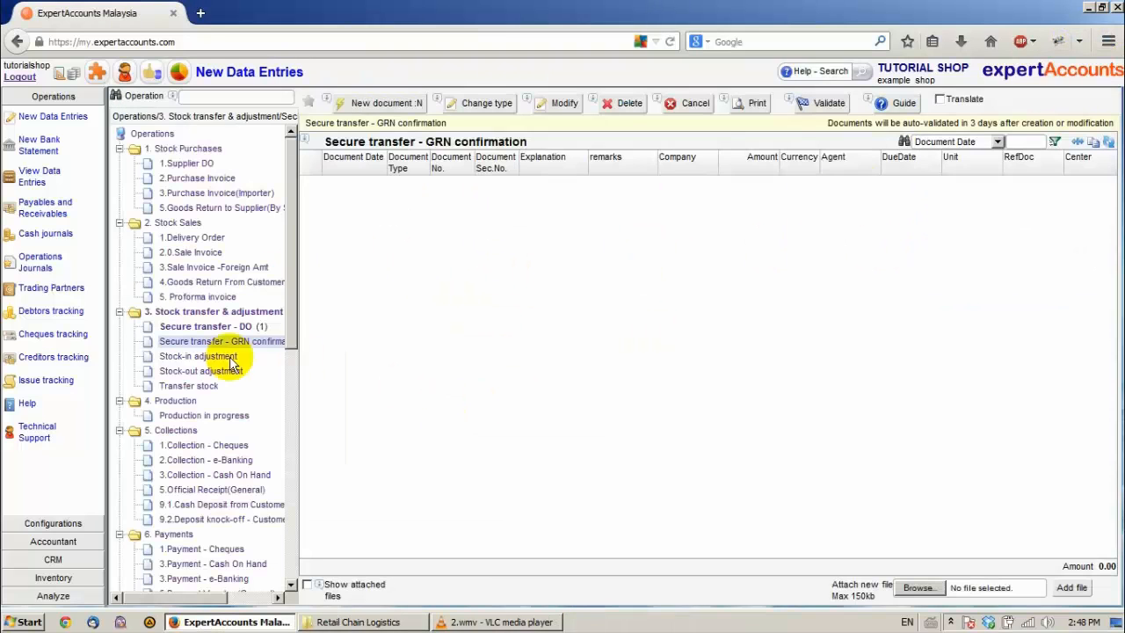
Step: List the items missing in transit for all locations in the inventory and select the Lenovo K900 entry of Shop 1 to review its details
click(51, 576)
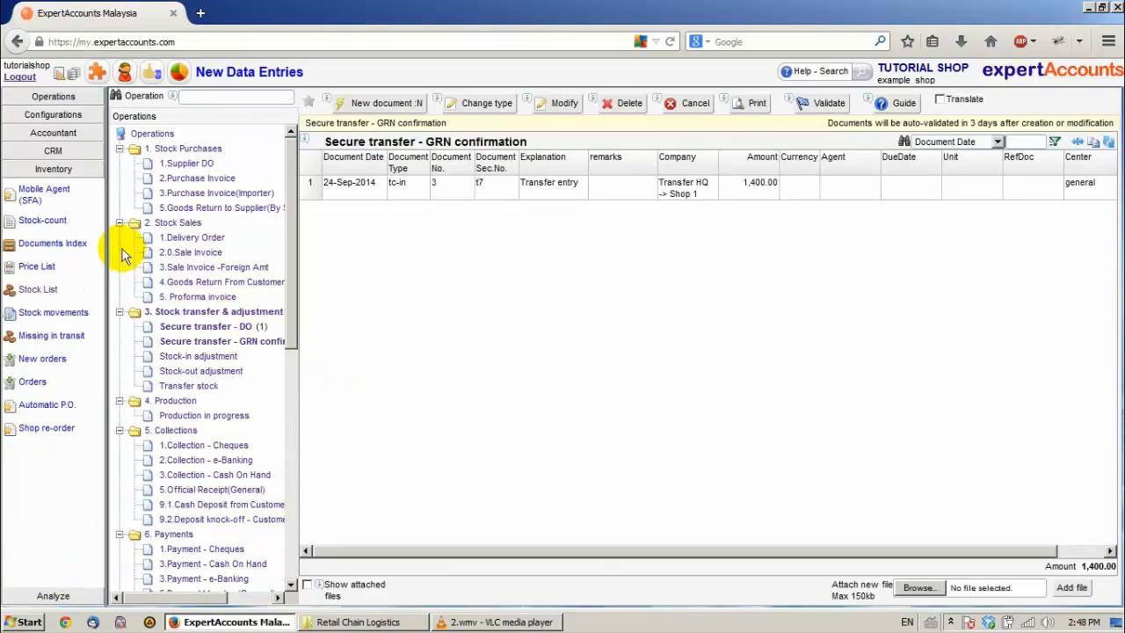
click(48, 338)
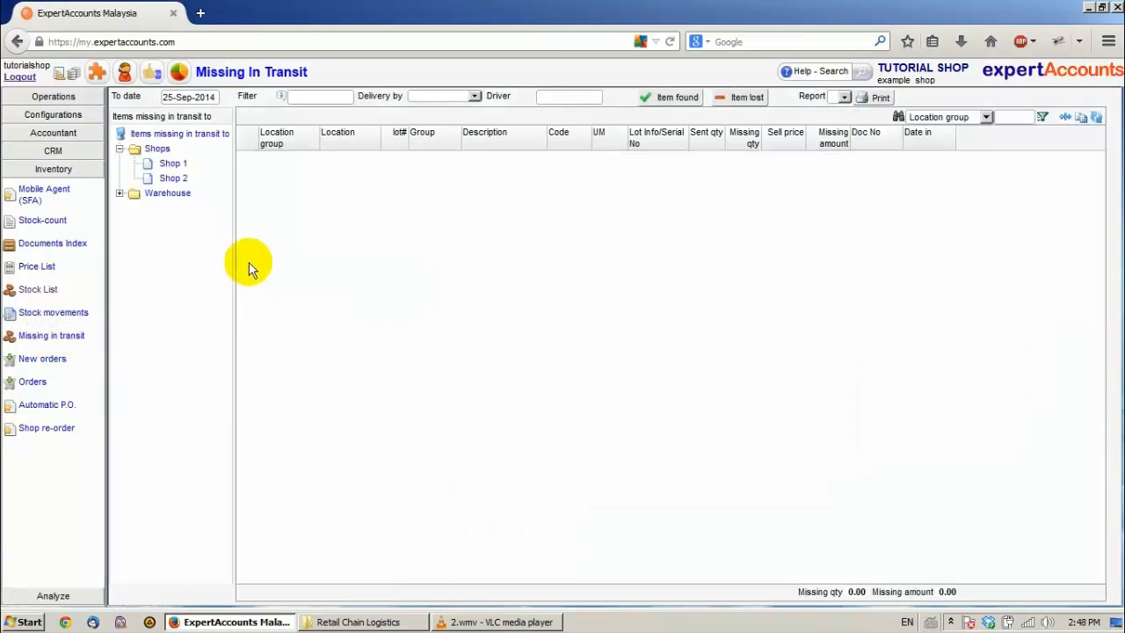
click(180, 136)
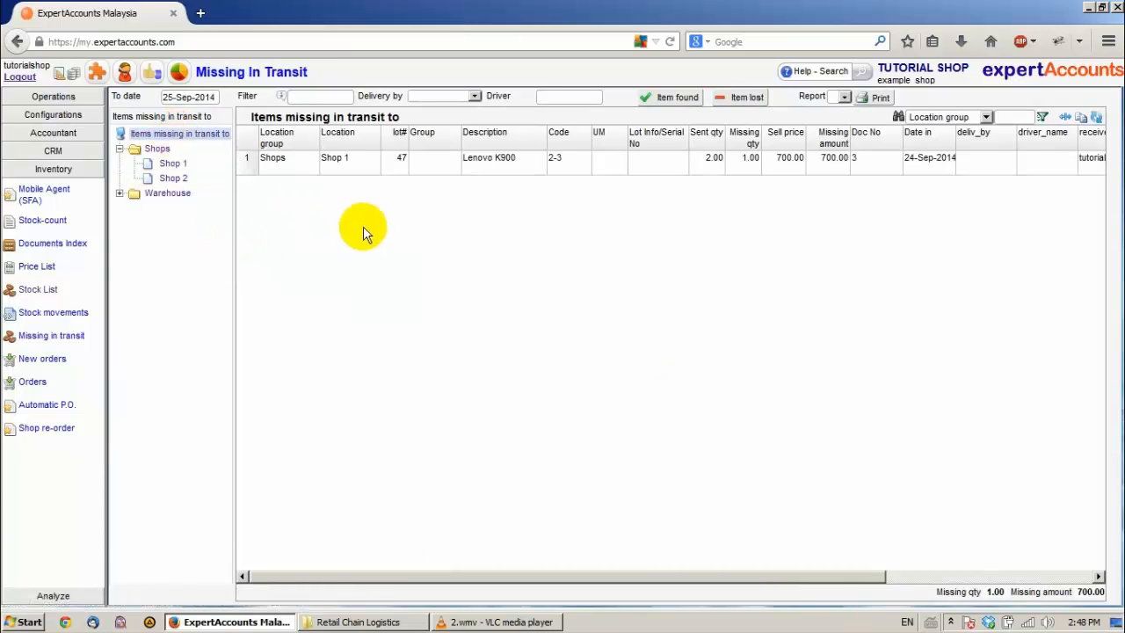
click(289, 165)
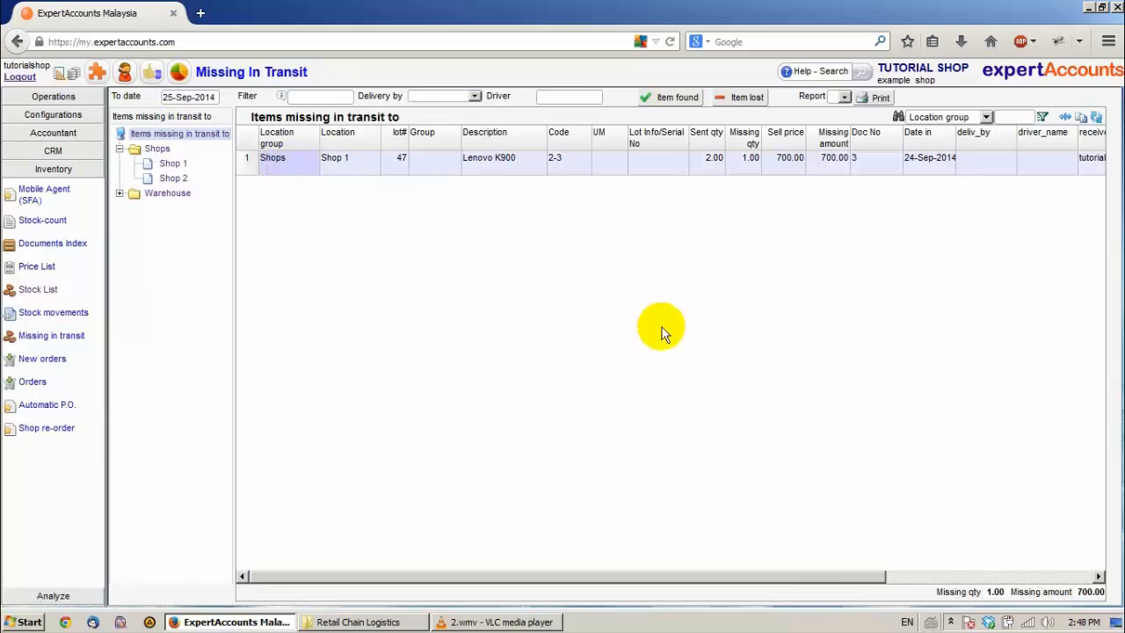
drag(576, 580, 707, 577)
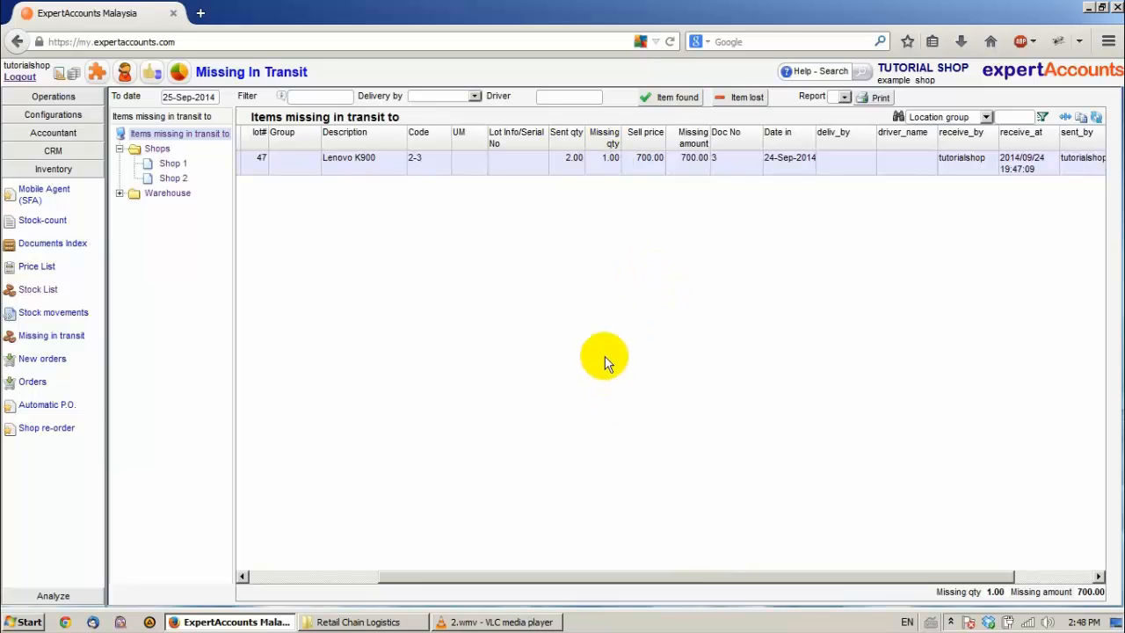
drag(548, 576, 637, 568)
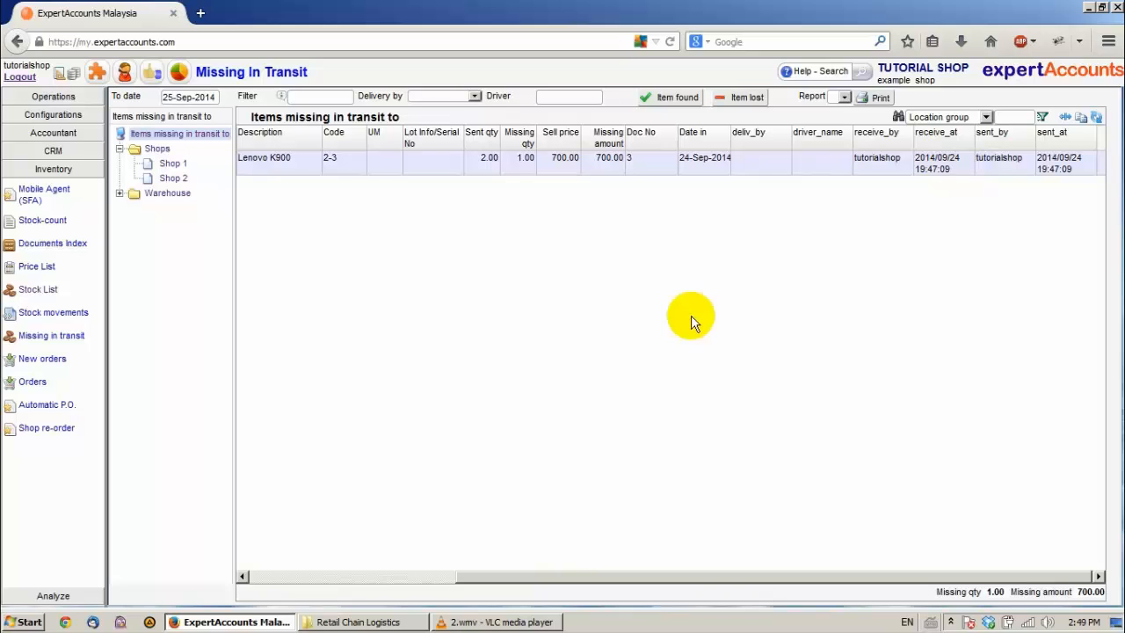
click(676, 96)
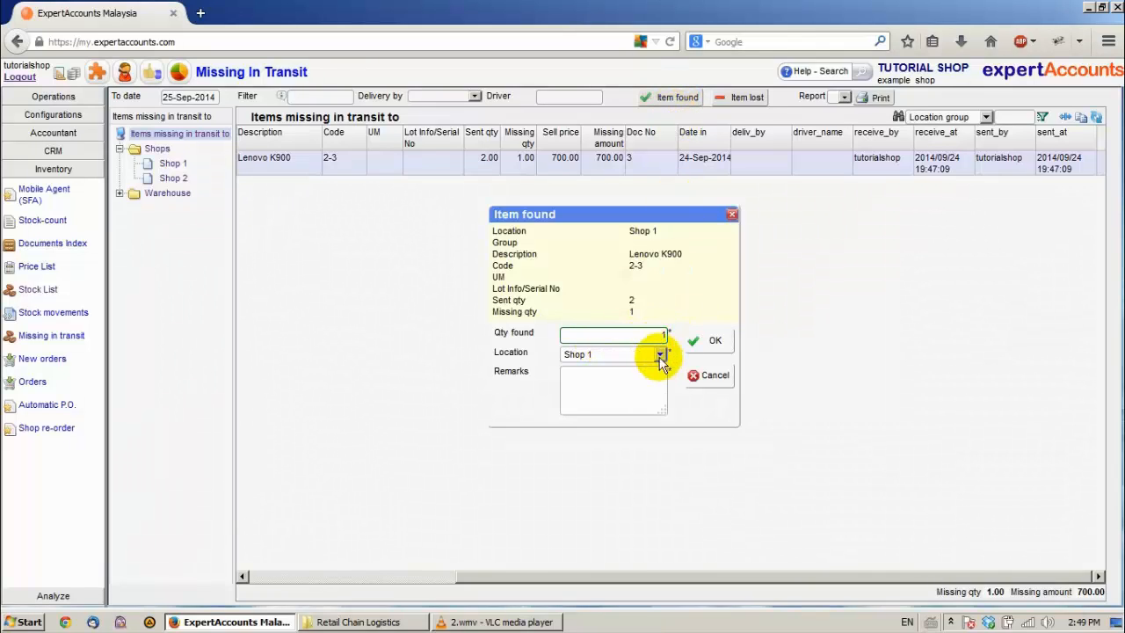
click(660, 355)
click(660, 355)
click(712, 375)
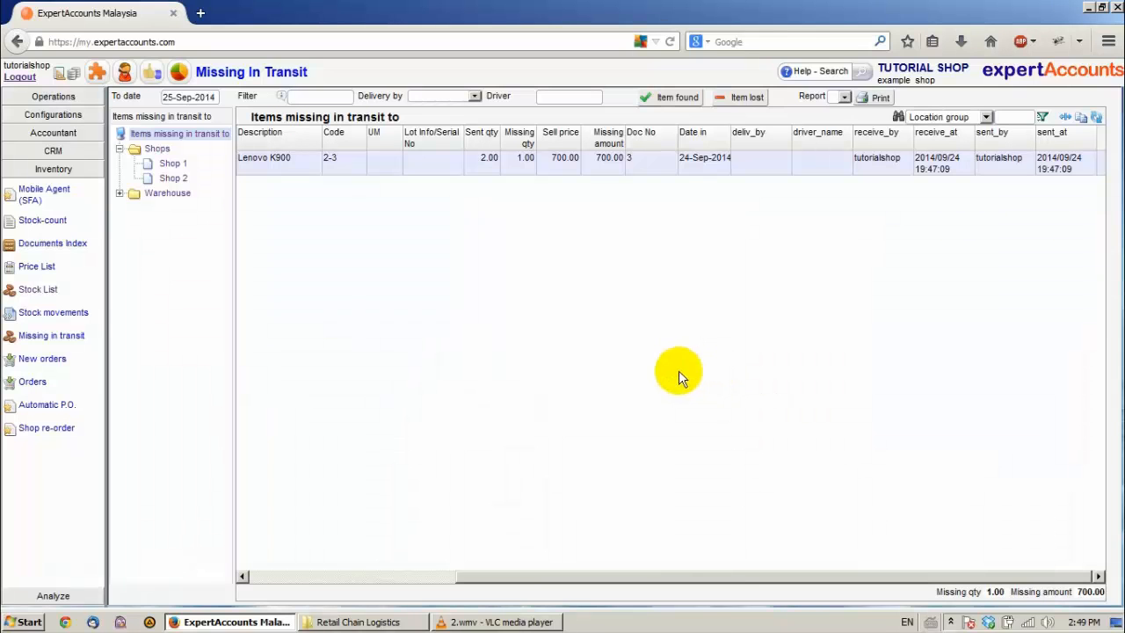
Step: Record the missing Lenovo K900 as lost with document type Consumption - write off stock and remark "rrsgsgsgdrbfx", and close the printout
click(746, 100)
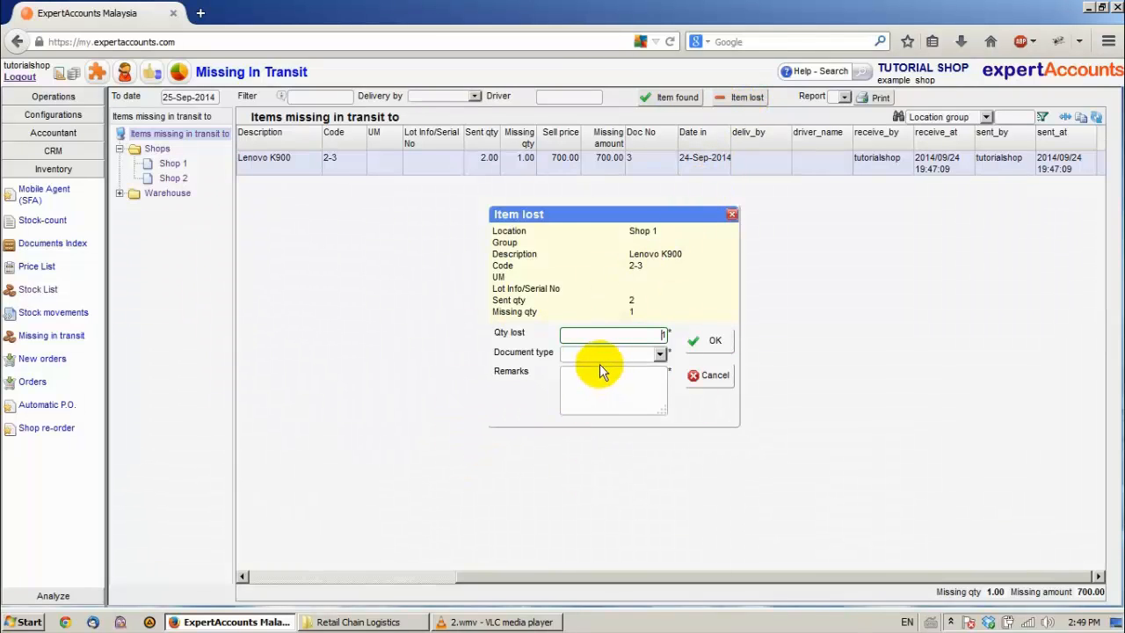
click(659, 354)
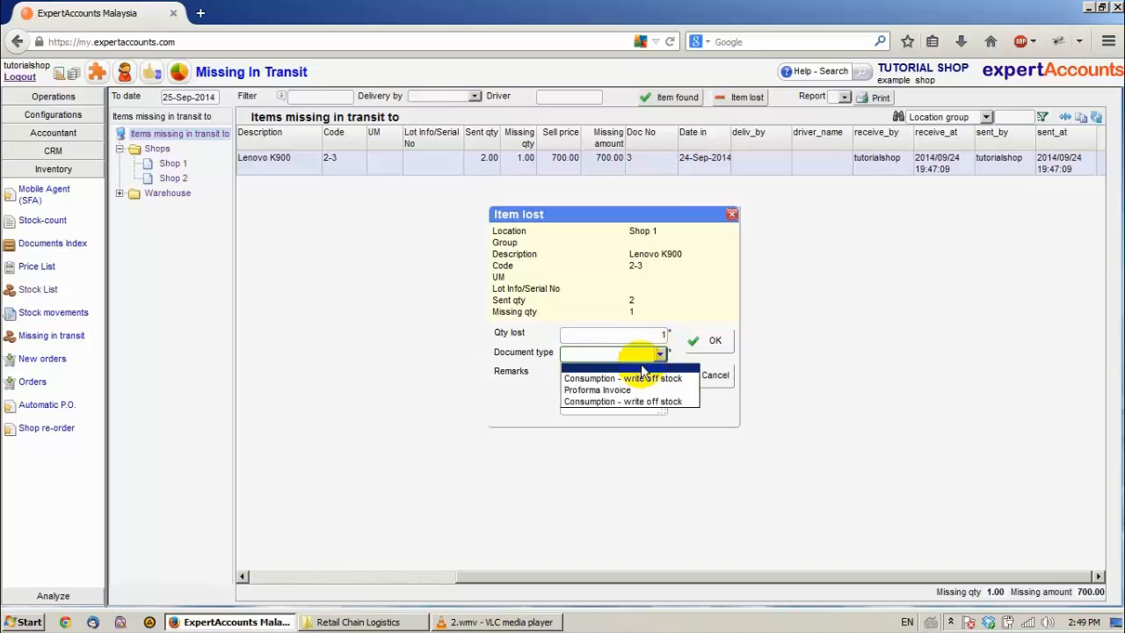
click(585, 404)
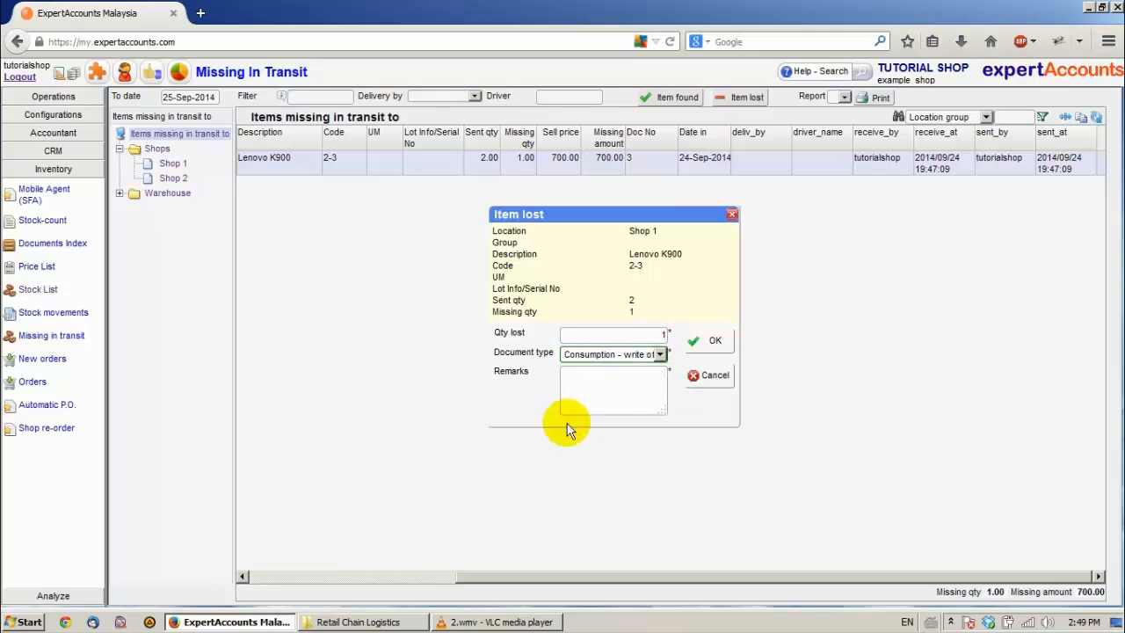
click(593, 378)
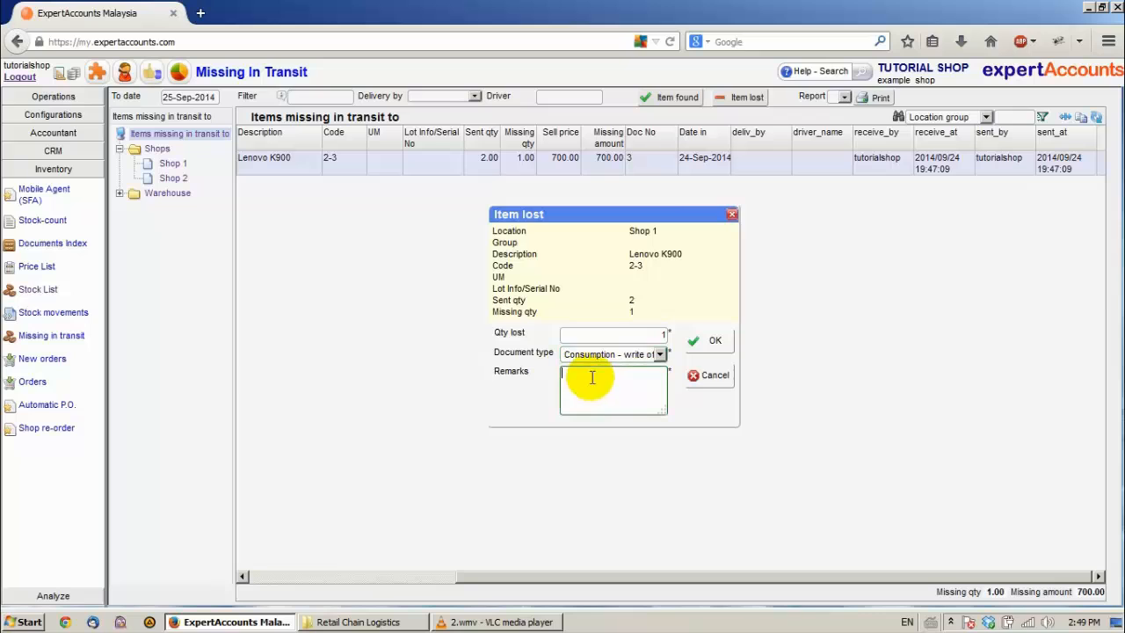
text(rrsgsgsgdrbfx)
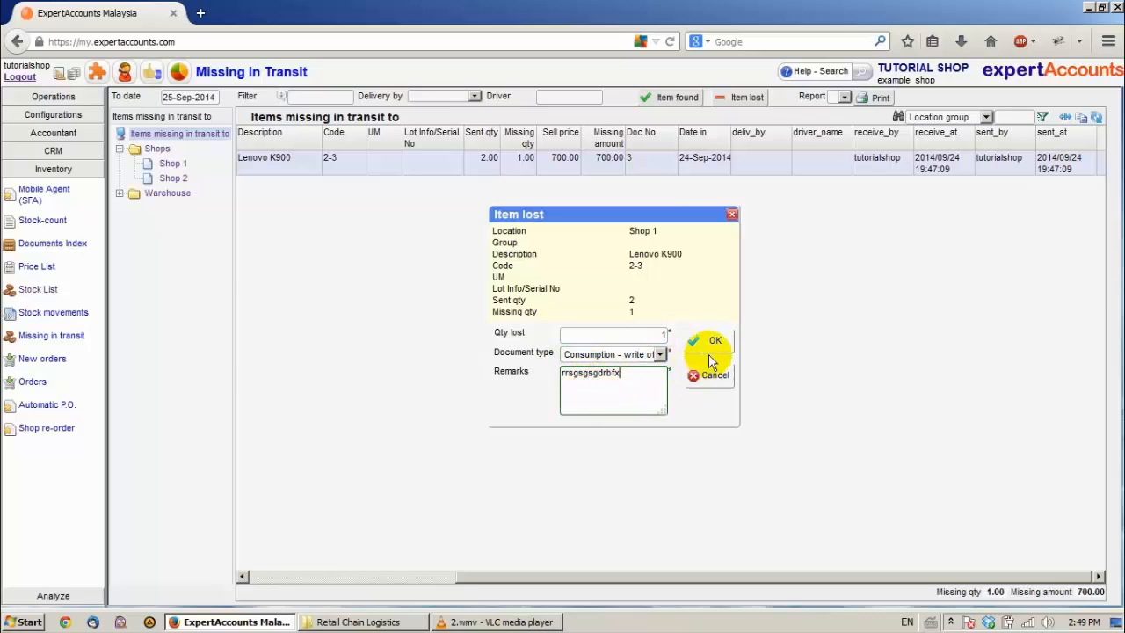
click(714, 343)
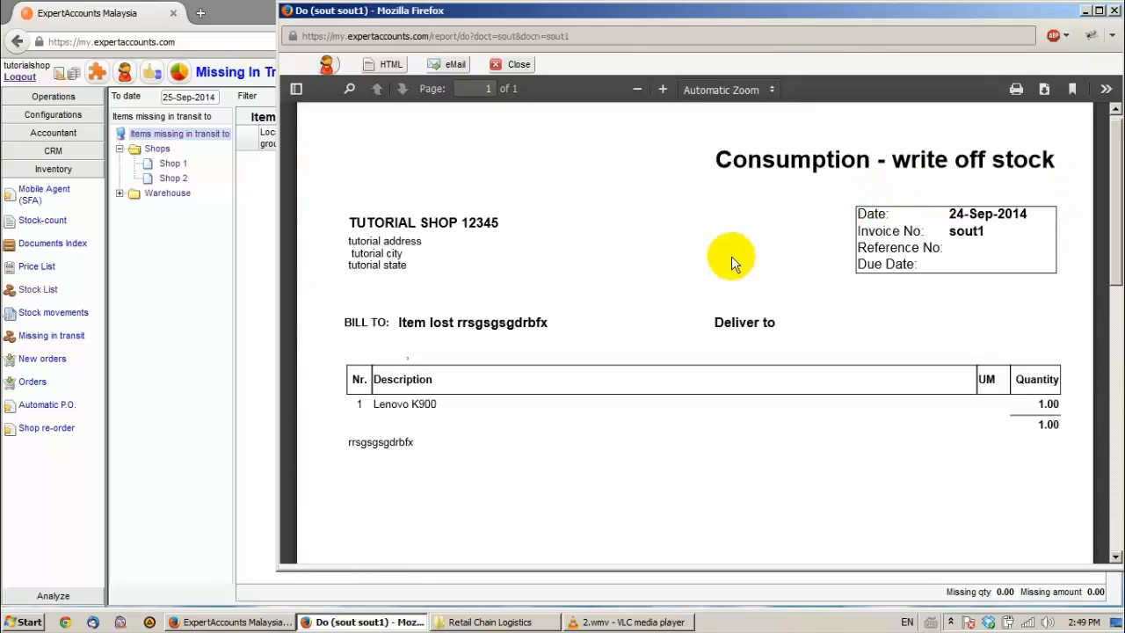
scroll(725, 259, down, 5)
scroll(442, 231, up, 2)
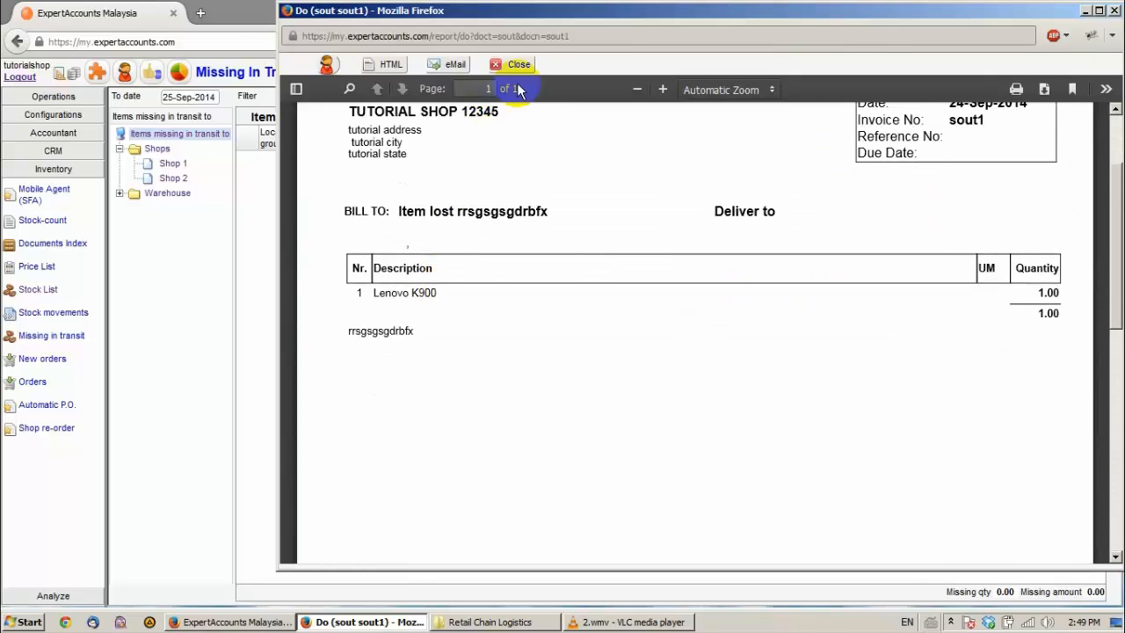
click(503, 67)
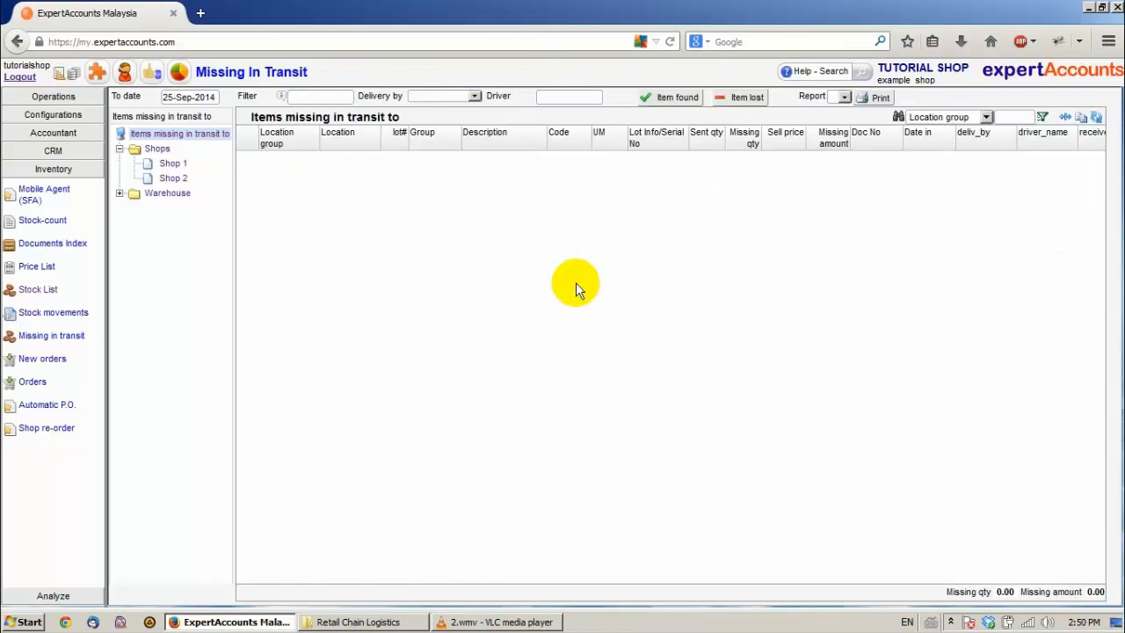
click(650, 97)
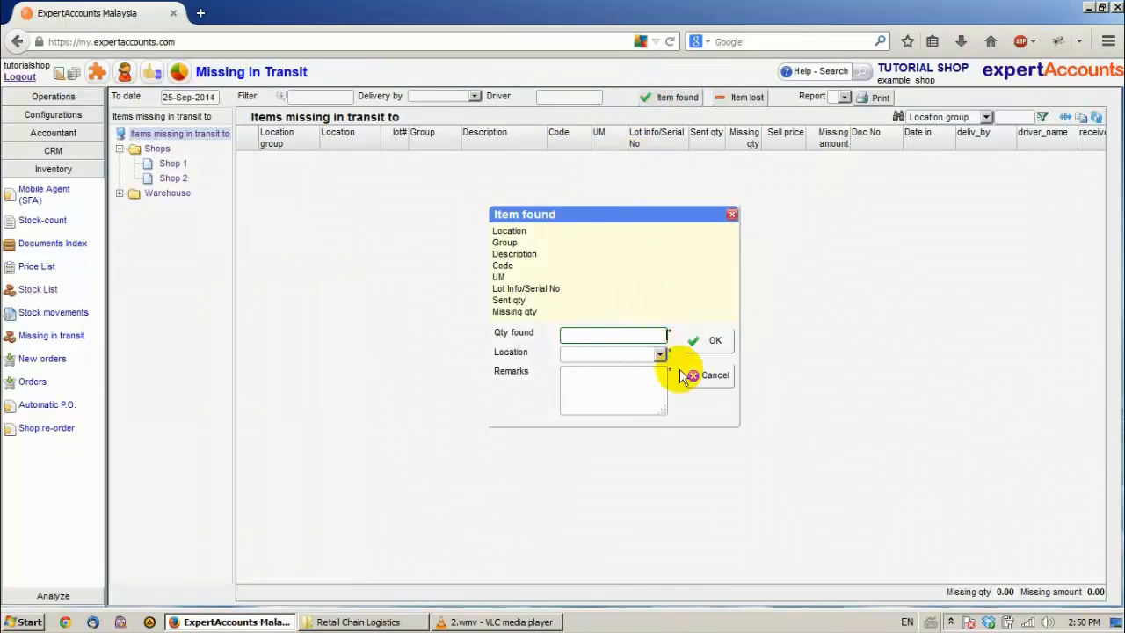
click(709, 375)
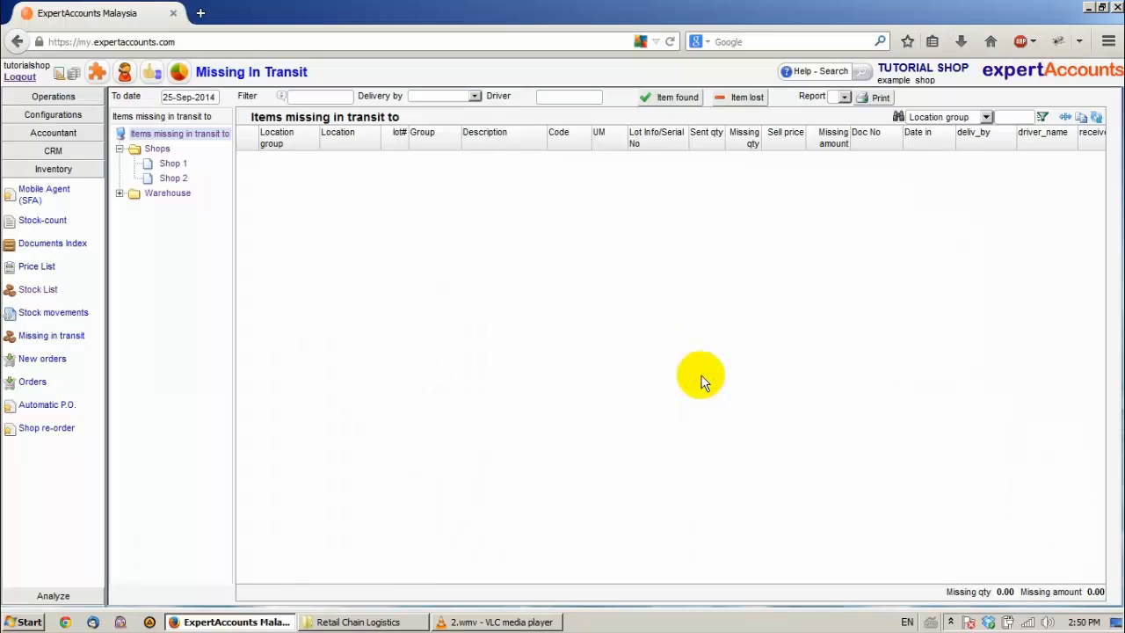